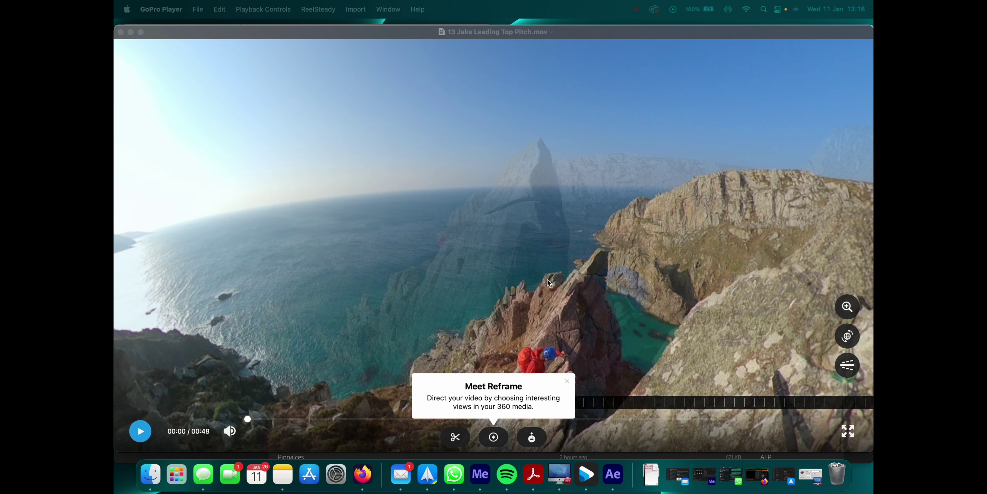
# - Turn the 360 view down to the tripod on the rock and scrub through the clip to examine the climber's movement around it
pyautogui.click(558, 273)
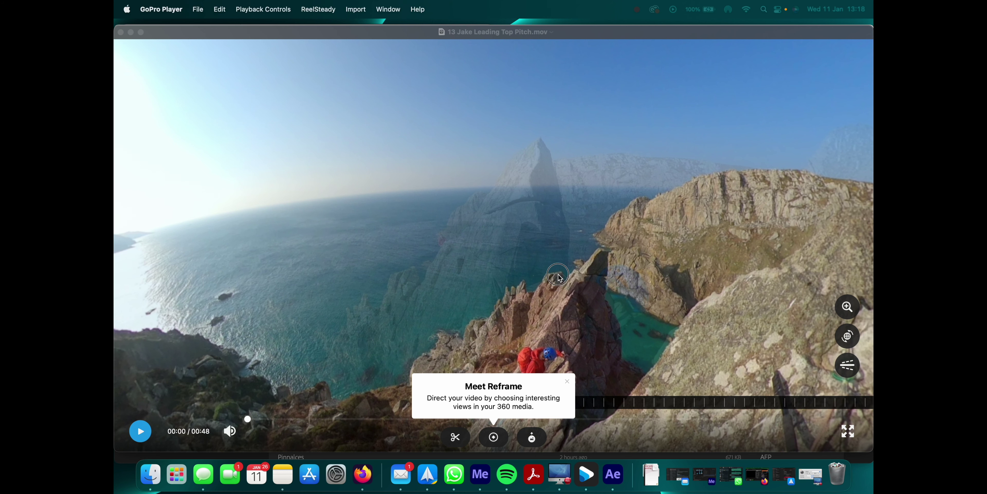
pyautogui.moveTo(554, 270); pyautogui.dragTo(481, 137)
pyautogui.moveTo(575, 224); pyautogui.dragTo(524, 184)
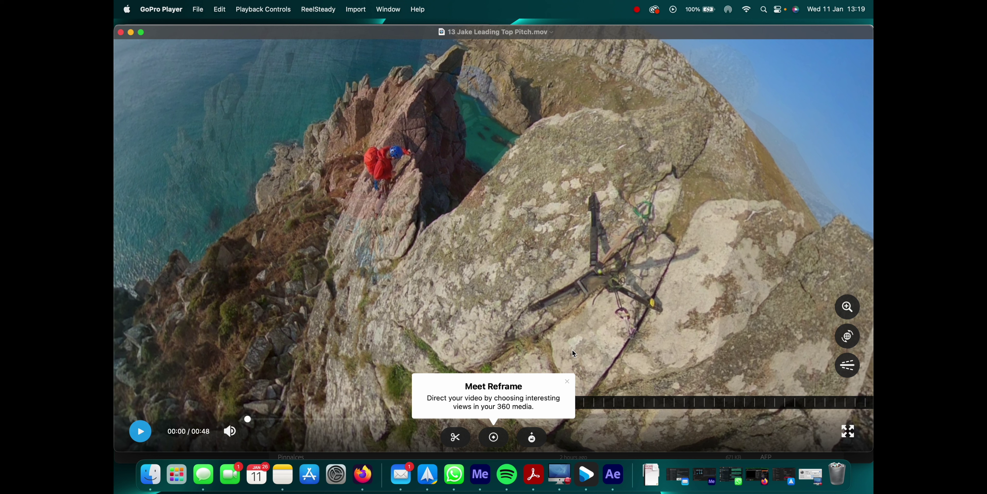
pyautogui.click(568, 382)
pyautogui.click(505, 404)
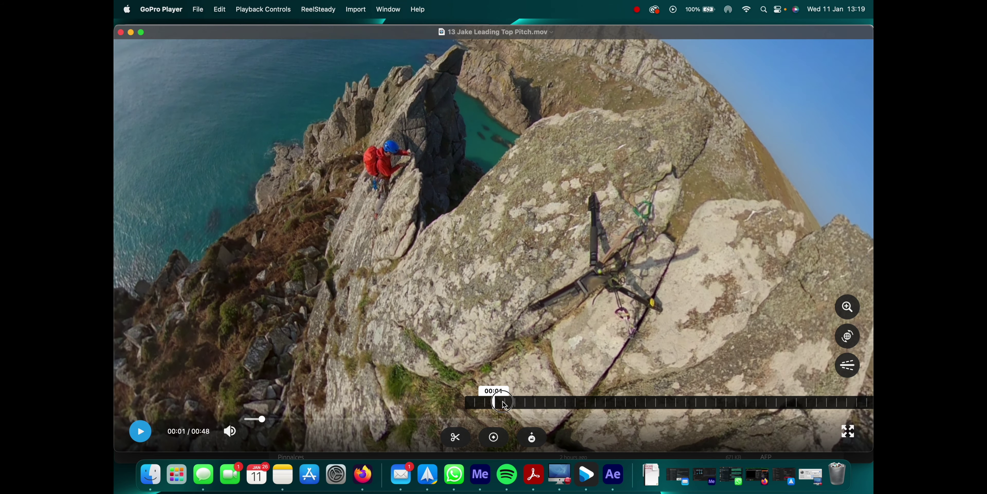
pyautogui.moveTo(504, 404); pyautogui.dragTo(302, 356)
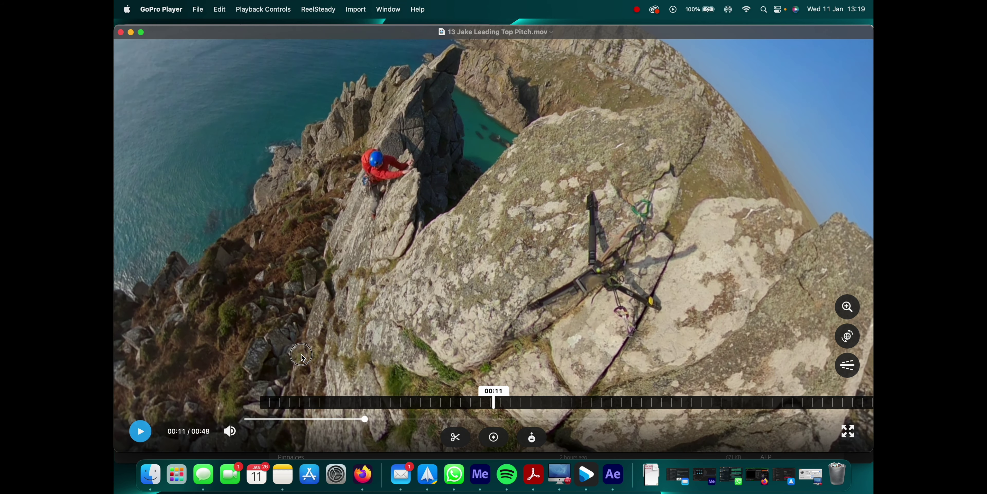
pyautogui.moveTo(588, 405); pyautogui.dragTo(444, 383)
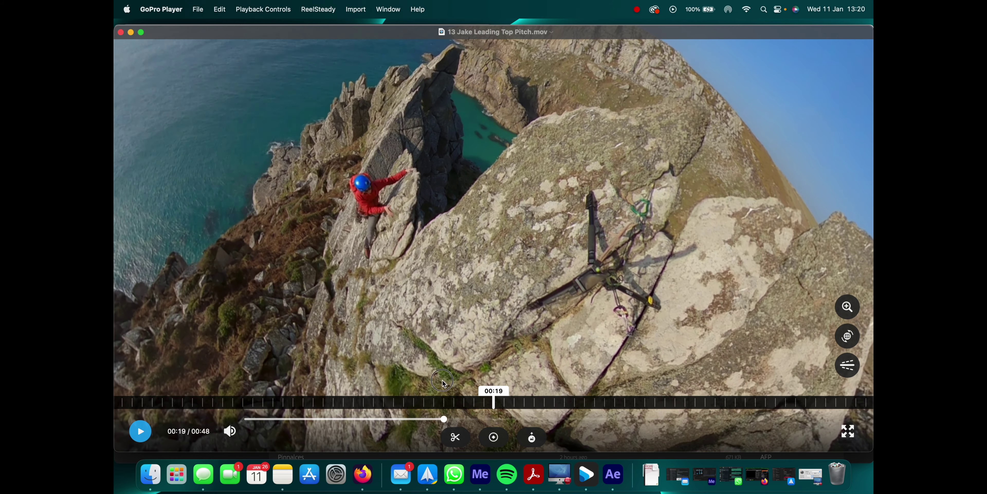
pyautogui.moveTo(603, 400); pyautogui.dragTo(503, 399)
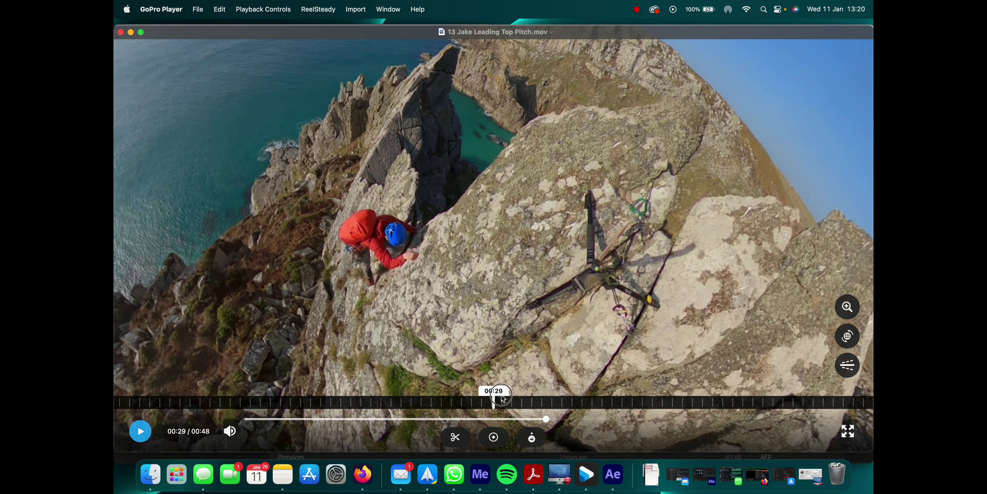
pyautogui.moveTo(601, 402); pyautogui.dragTo(757, 399)
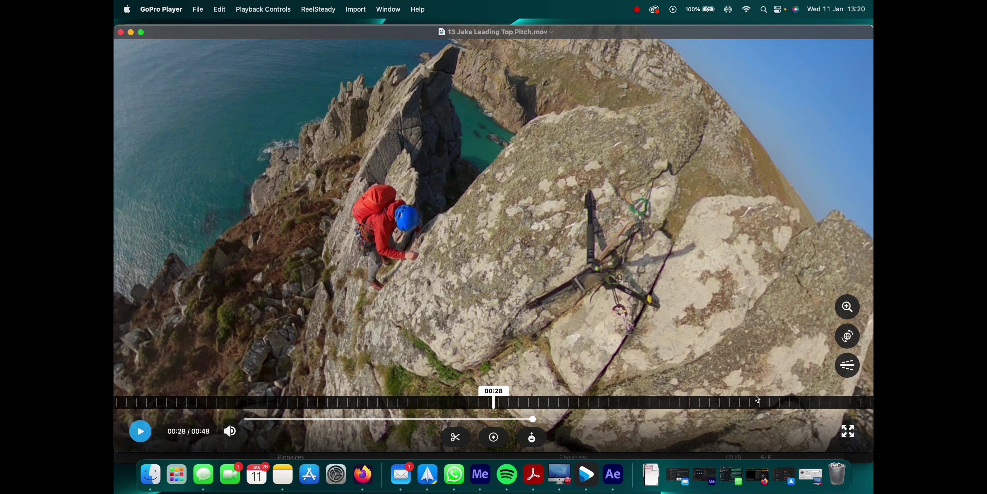
pyautogui.moveTo(648, 402); pyautogui.dragTo(755, 407)
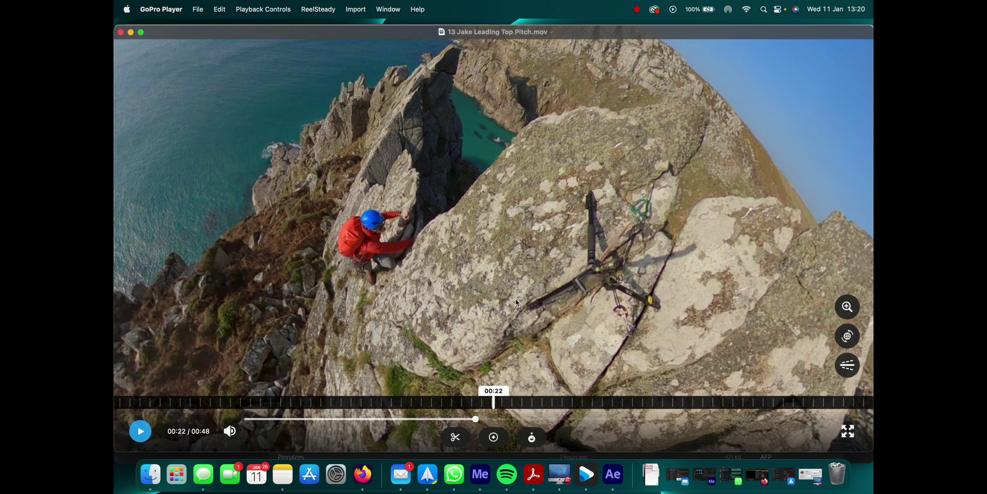
# - Switch to After Effects, start a new project and fit its window to the screen
pyautogui.click(612, 466)
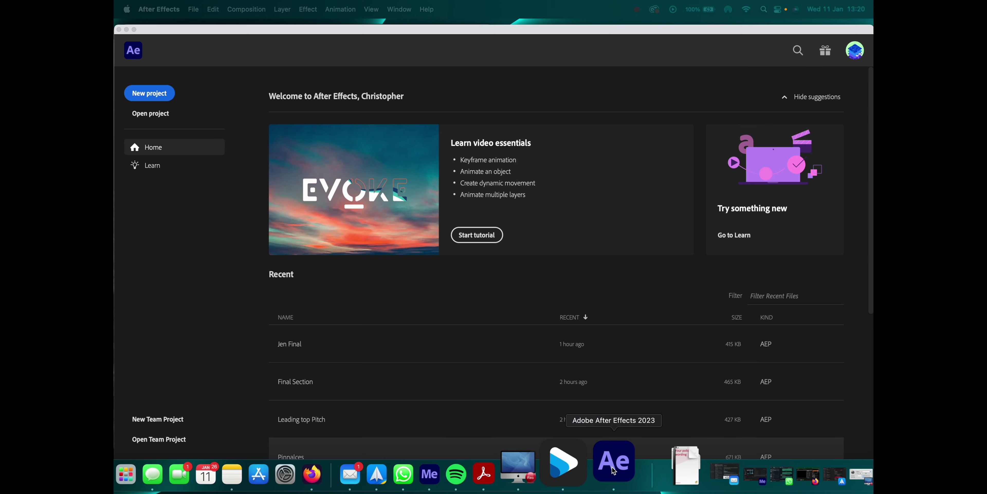
pyautogui.click(155, 98)
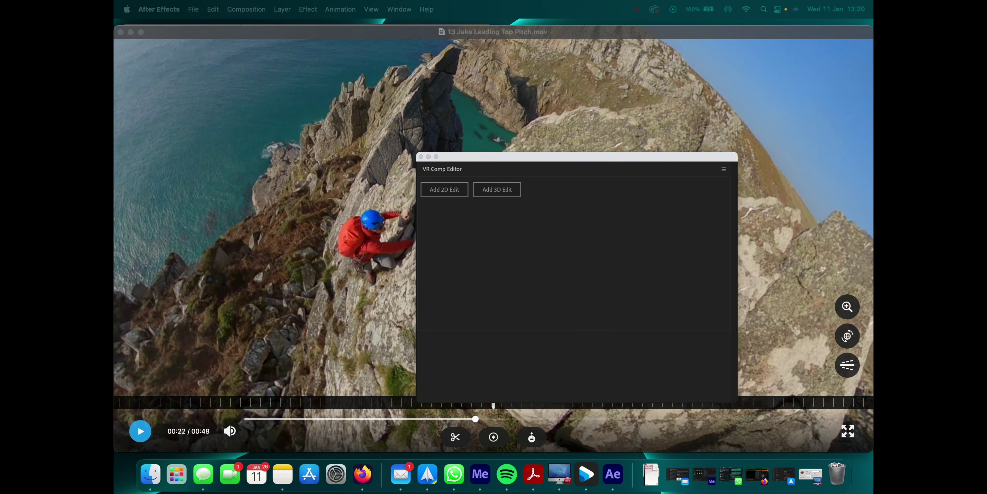
pyautogui.click(686, 25)
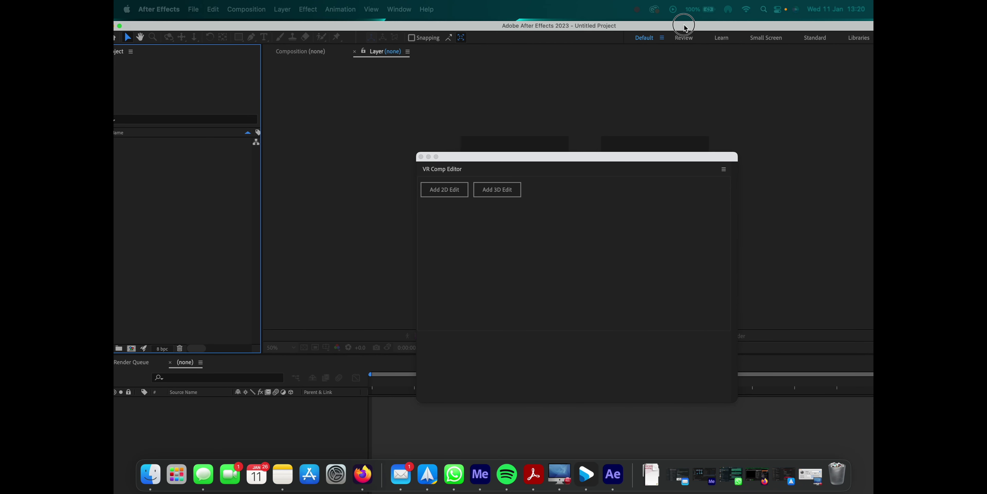
pyautogui.doubleClick(685, 25)
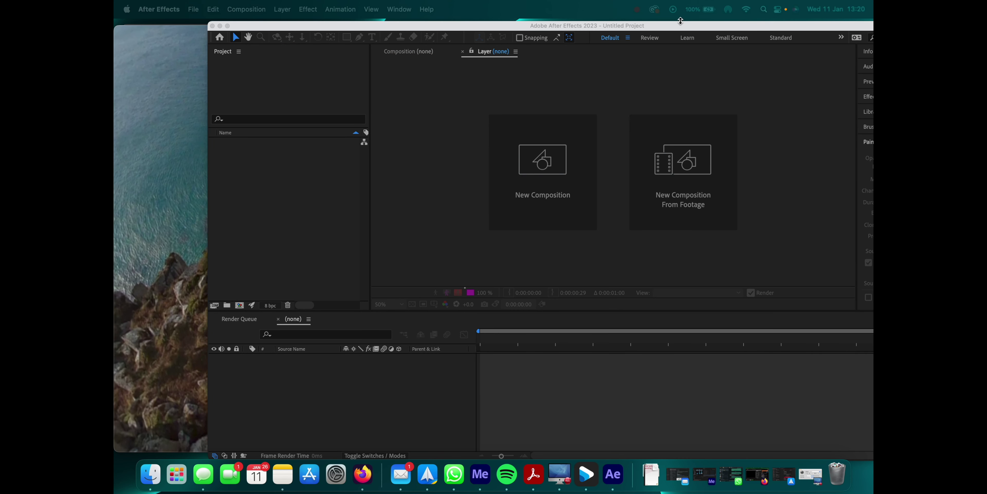
pyautogui.doubleClick(609, 25)
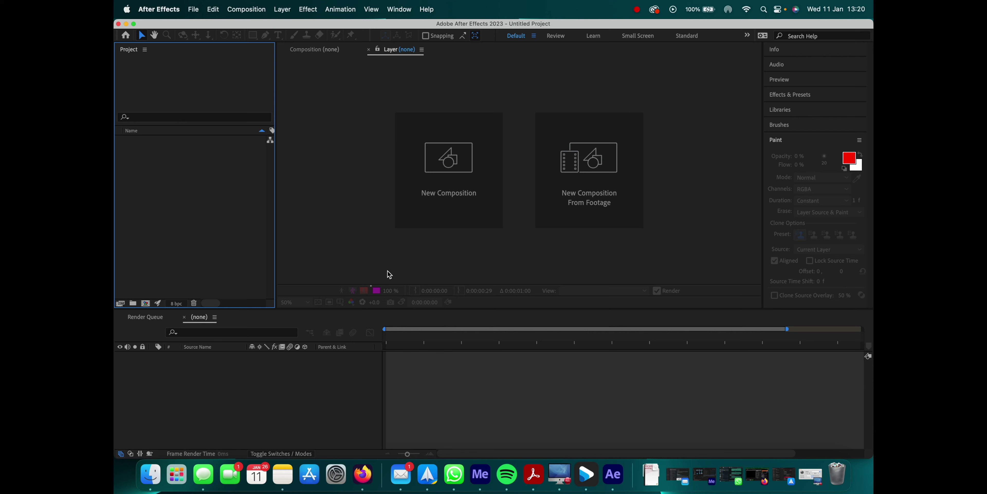
# - Import 13 Jake Leading Top Pitch.mov from the Pre-Process folder in Finder and create a new composition from it
pyautogui.click(150, 474)
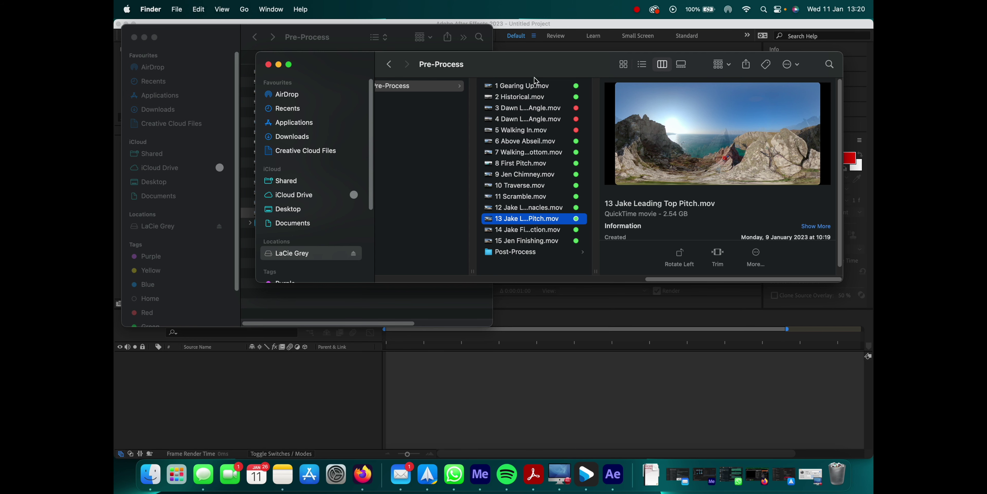
pyautogui.moveTo(540, 72); pyautogui.dragTo(599, 76)
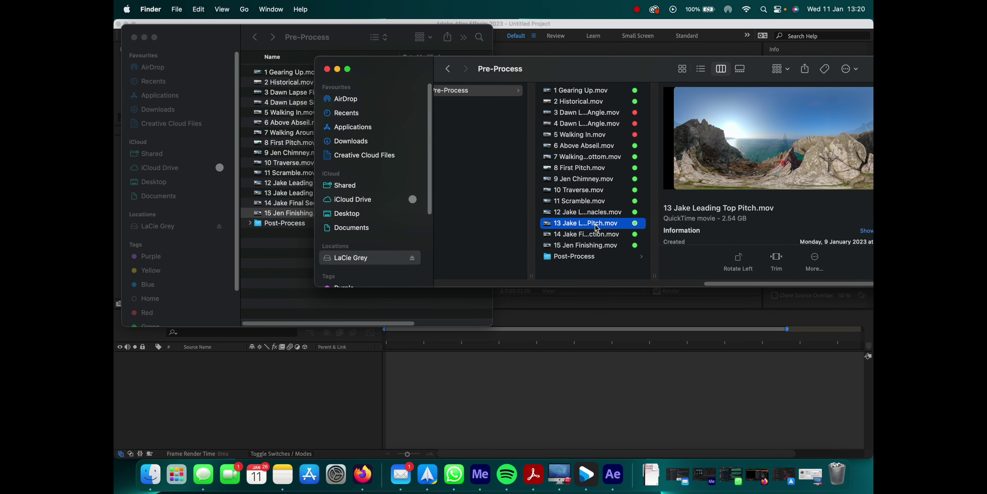
pyautogui.moveTo(548, 72); pyautogui.dragTo(600, 68)
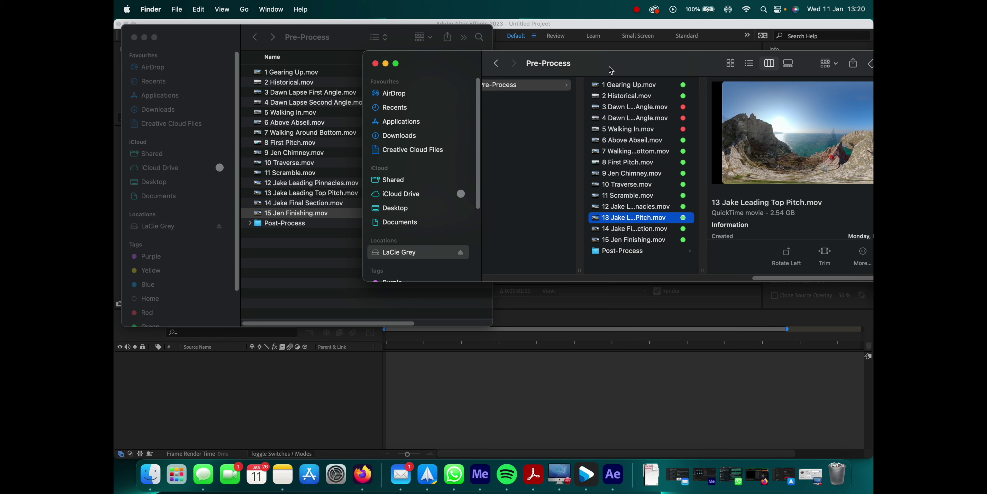
pyautogui.moveTo(215, 40); pyautogui.dragTo(608, 322)
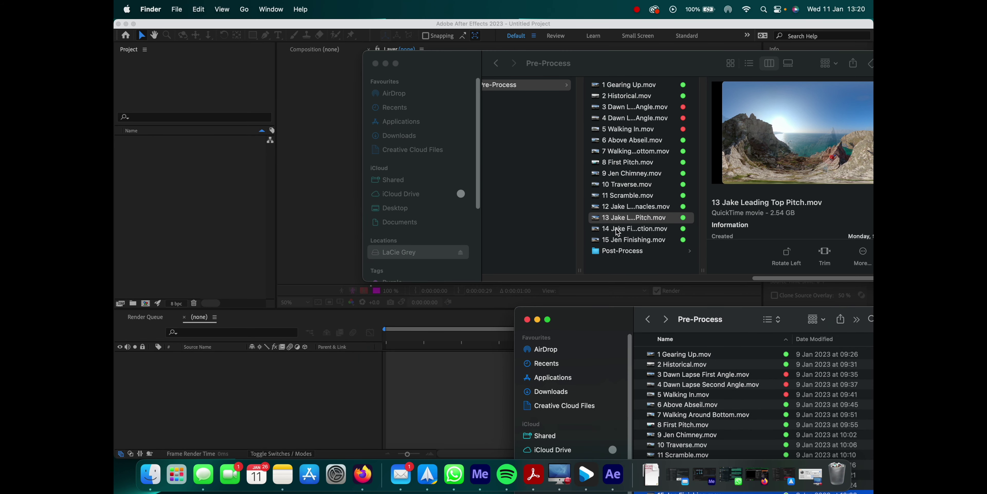
pyautogui.moveTo(629, 219); pyautogui.dragTo(196, 211)
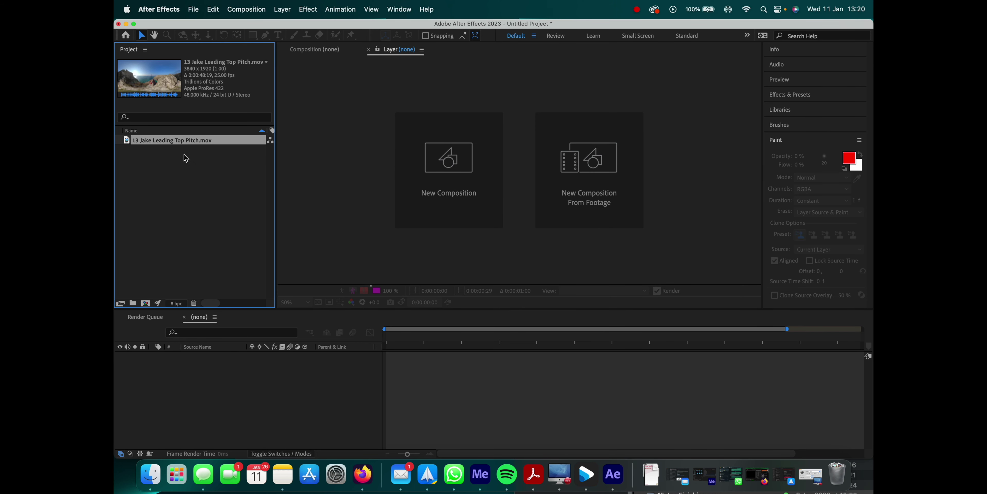
pyautogui.rightClick(165, 143)
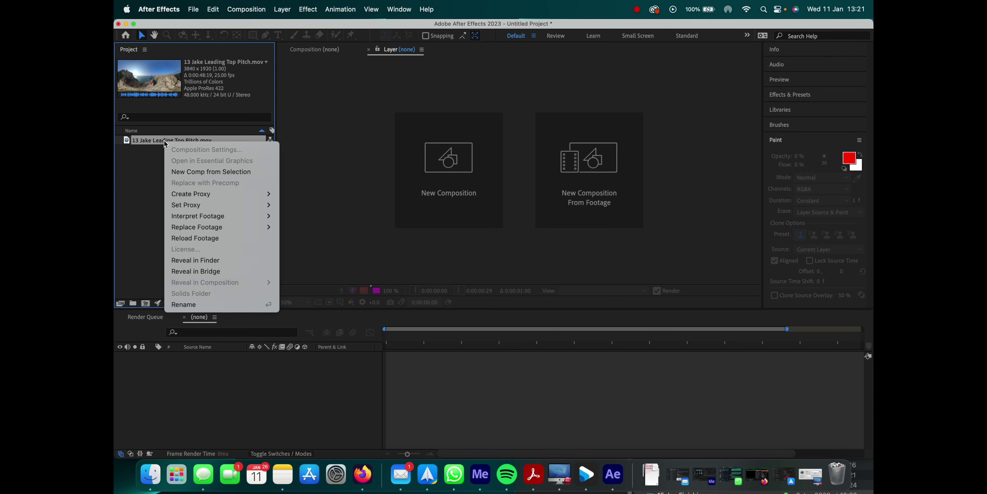
pyautogui.click(205, 172)
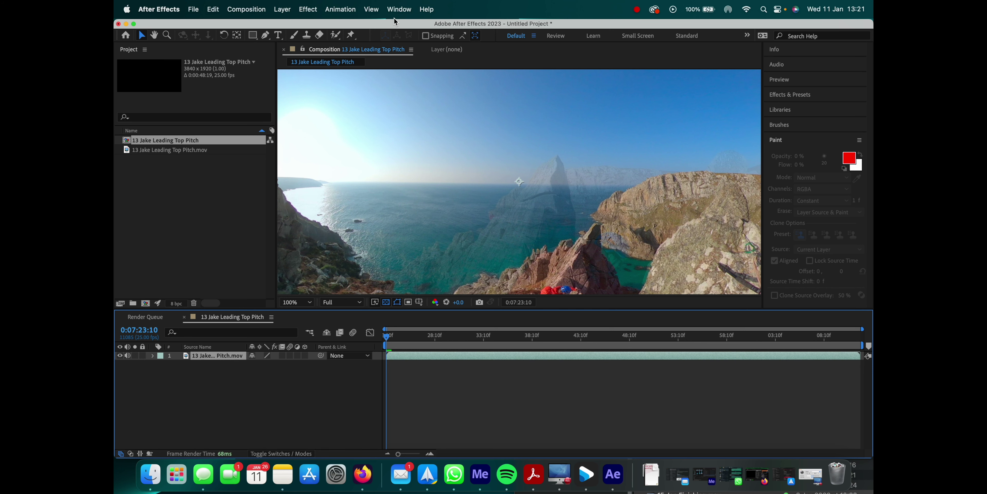
# - Add a 2D edit of the 13 Jake Leading Top Pitch composition in VR Comp Editor, with width 1920, 16:9 aspect ratio and a 2-node camera
pyautogui.click(399, 9)
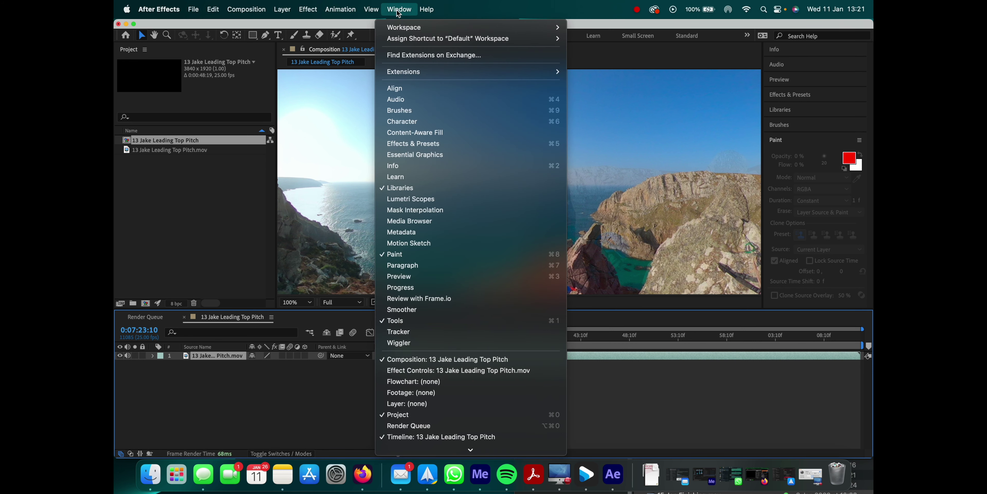
pyautogui.moveTo(439, 452)
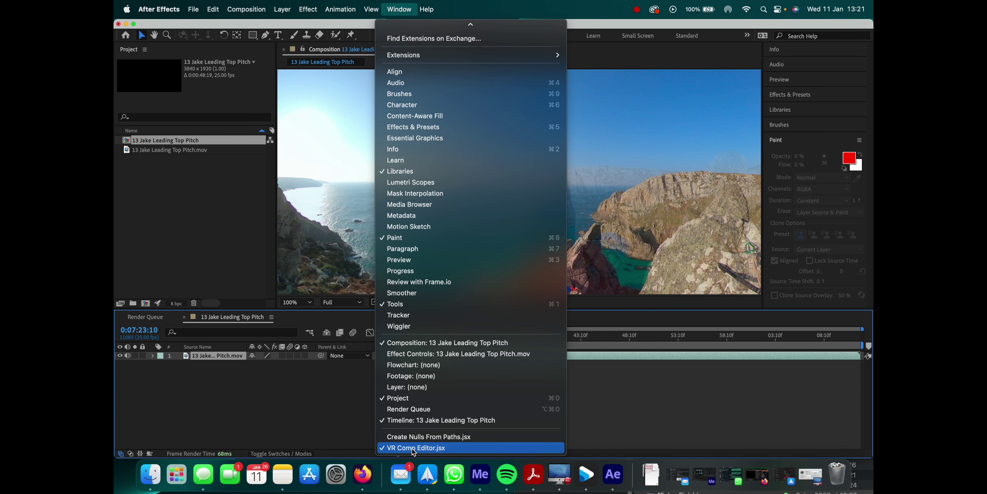
pyautogui.moveTo(425, 13)
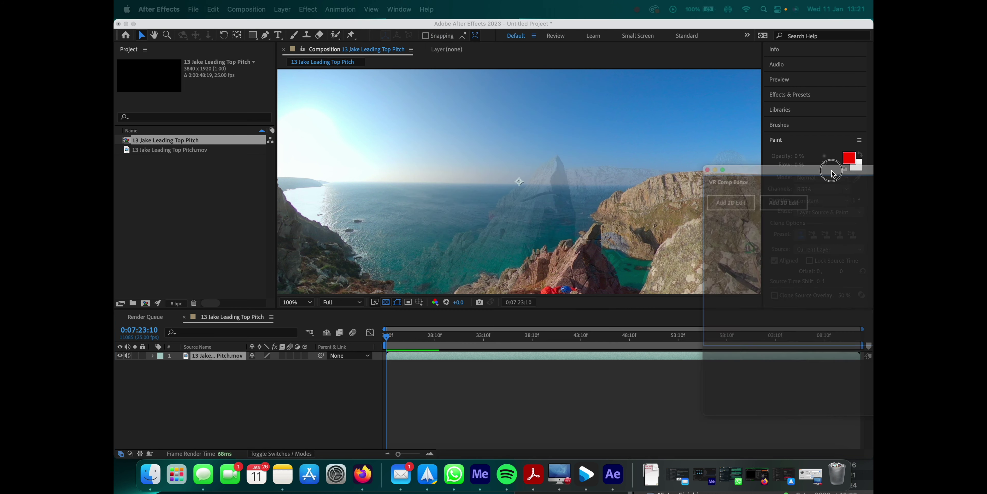
pyautogui.moveTo(834, 169); pyautogui.dragTo(540, 140)
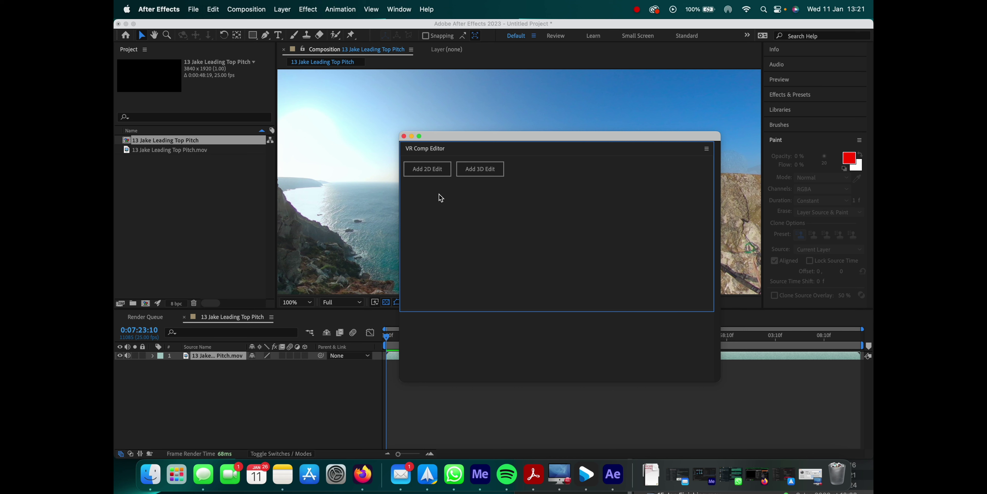
pyautogui.click(428, 173)
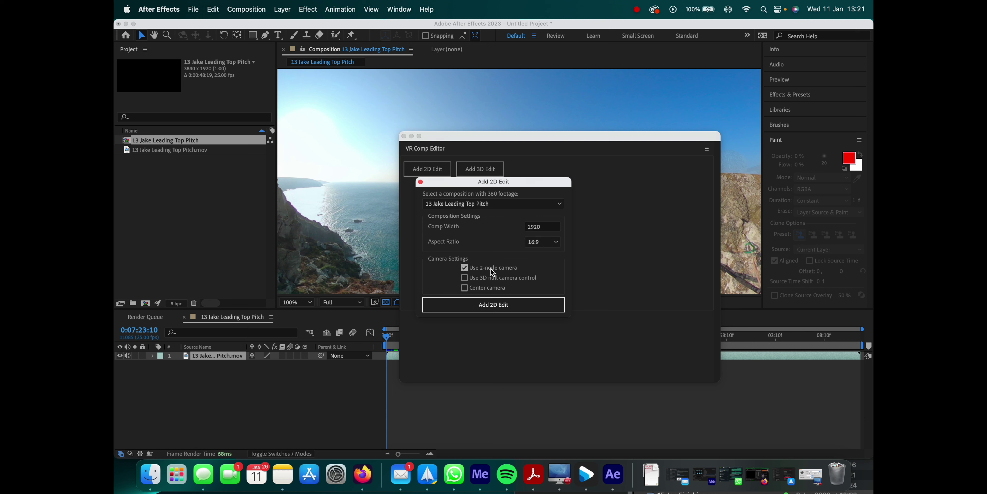
pyautogui.click(493, 306)
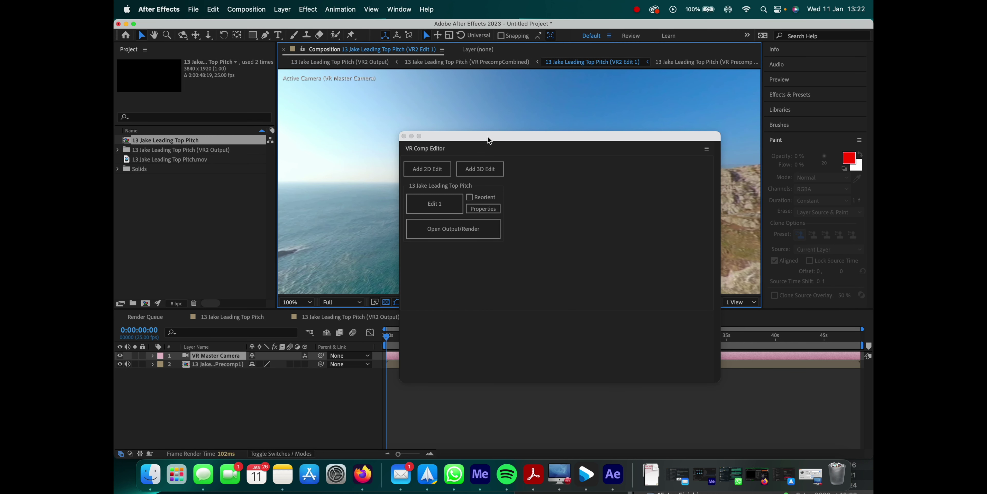
# - Move the VR Comp Editor window out of the way and orbit the VR Master Camera down until the tripod is centred in view
pyautogui.moveTo(489, 139); pyautogui.dragTo(563, 152)
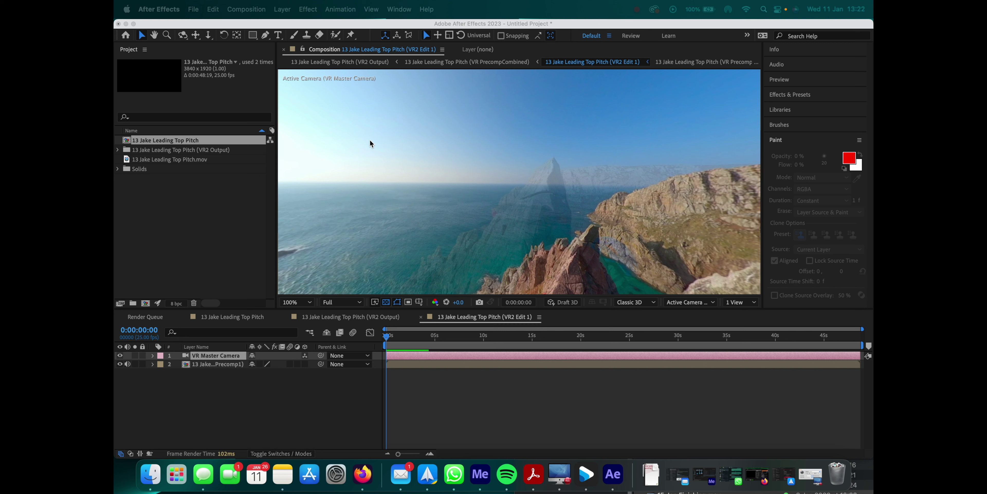
pyautogui.click(183, 35)
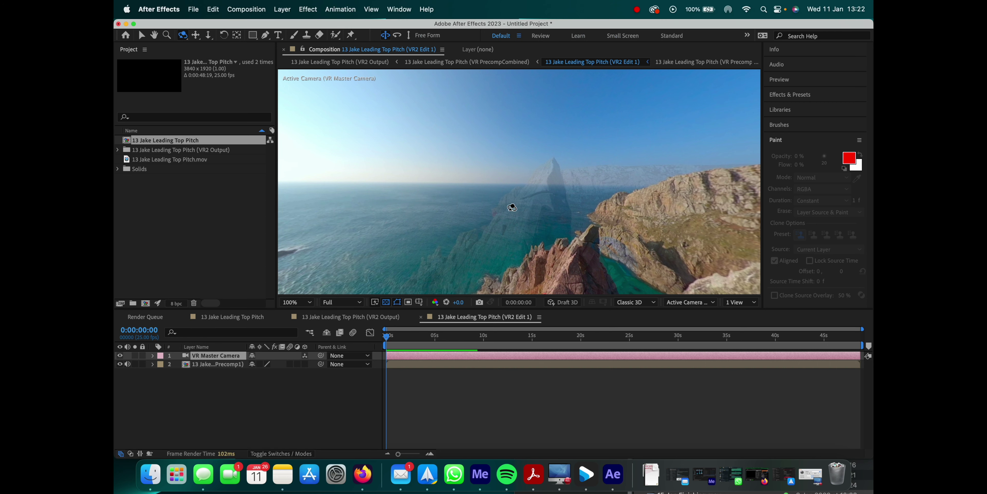
pyautogui.moveTo(514, 217); pyautogui.dragTo(420, 167)
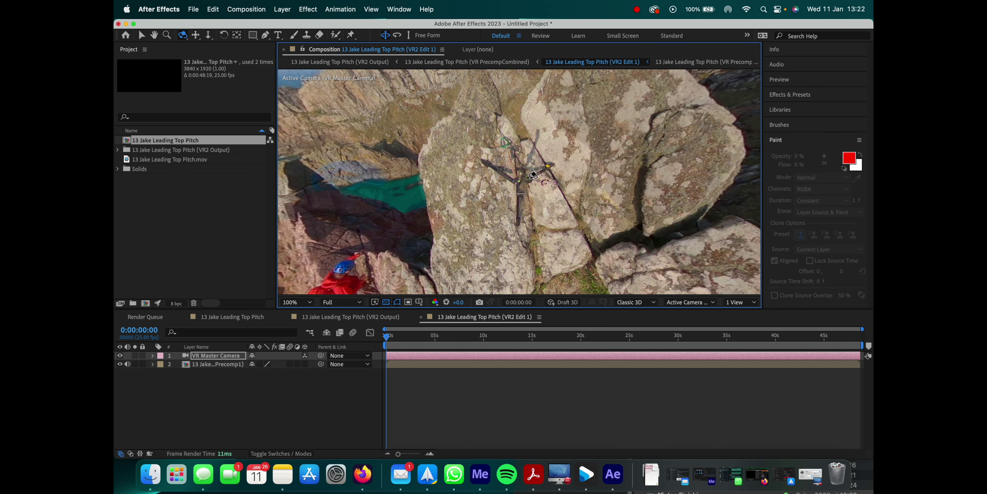
# - Open the VR Precomp1 layer for painting and Clone Stamp nearby rock texture over the tripod's leg and its shadow on the large boulder
pyautogui.click(307, 35)
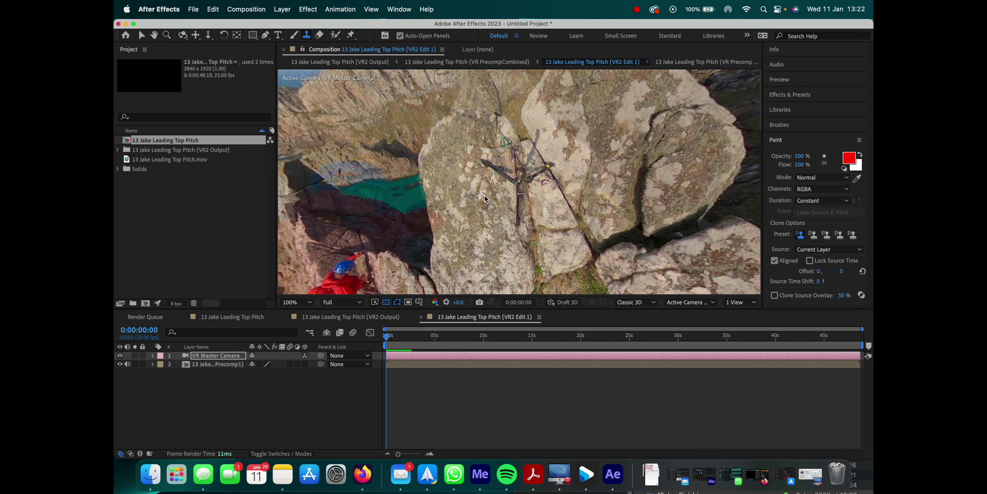
pyautogui.doubleClick(484, 195)
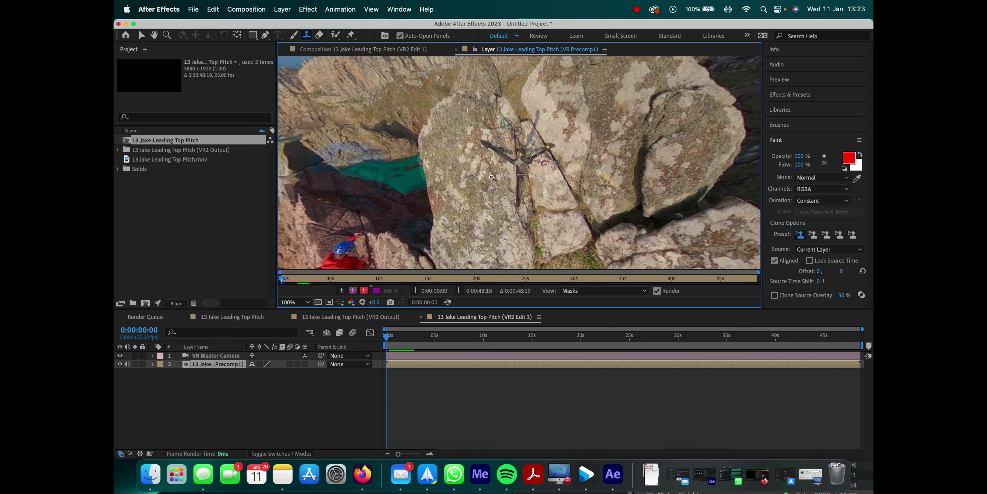
pyautogui.keyDown('alt'); pyautogui.click(457, 185); pyautogui.keyUp('alt')
pyautogui.click(484, 146)
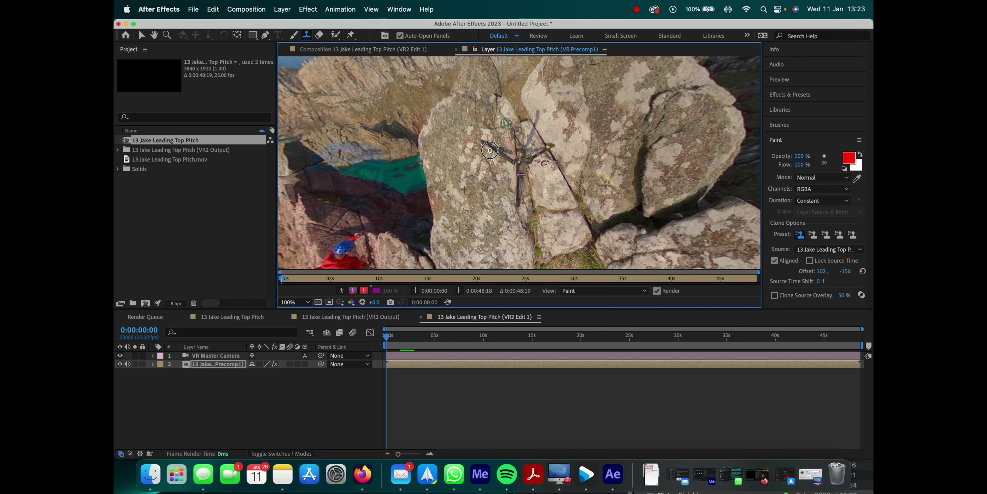
pyautogui.moveTo(484, 140)
pyautogui.mouseDown()
pyautogui.moveTo(515, 164)
pyautogui.moveTo(517, 206)
pyautogui.moveTo(516, 150)
pyautogui.moveTo(525, 164)
pyautogui.moveTo(501, 111)
pyautogui.moveTo(521, 153)
pyautogui.moveTo(513, 147)
pyautogui.mouseUp()
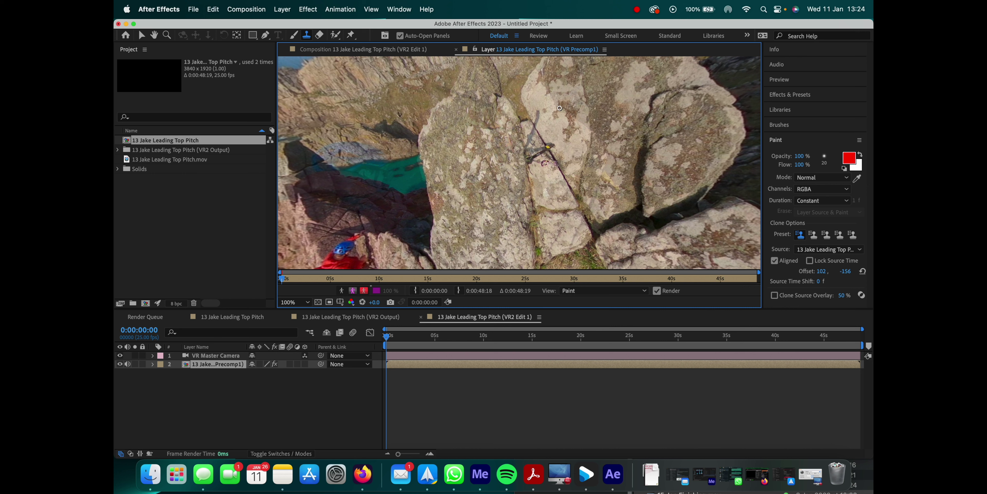
# - Resample clean rock above the crack and Clone Stamp it over the remaining tripod leg and the gear beside it
pyautogui.keyDown('alt'); pyautogui.click(537, 91); pyautogui.keyUp('alt')
pyautogui.keyDown('alt'); pyautogui.click(559, 123); pyautogui.keyUp('alt')
pyautogui.keyDown('alt'); pyautogui.click(540, 97); pyautogui.keyUp('alt')
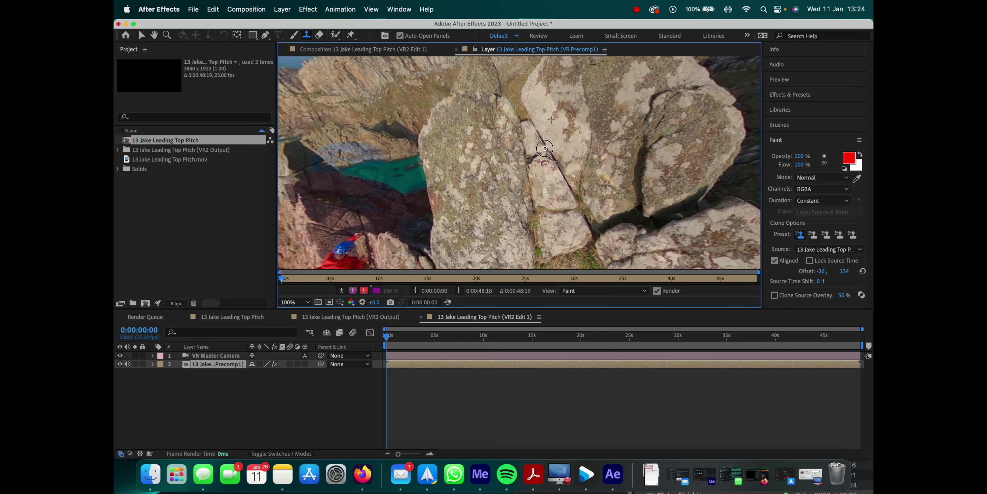
pyautogui.moveTo(545, 148); pyautogui.dragTo(535, 159)
pyautogui.moveTo(537, 154)
pyautogui.mouseDown()
pyautogui.moveTo(557, 170)
pyautogui.moveTo(538, 162)
pyautogui.mouseUp()
pyautogui.keyDown('alt'); pyautogui.click(541, 100); pyautogui.keyUp('alt')
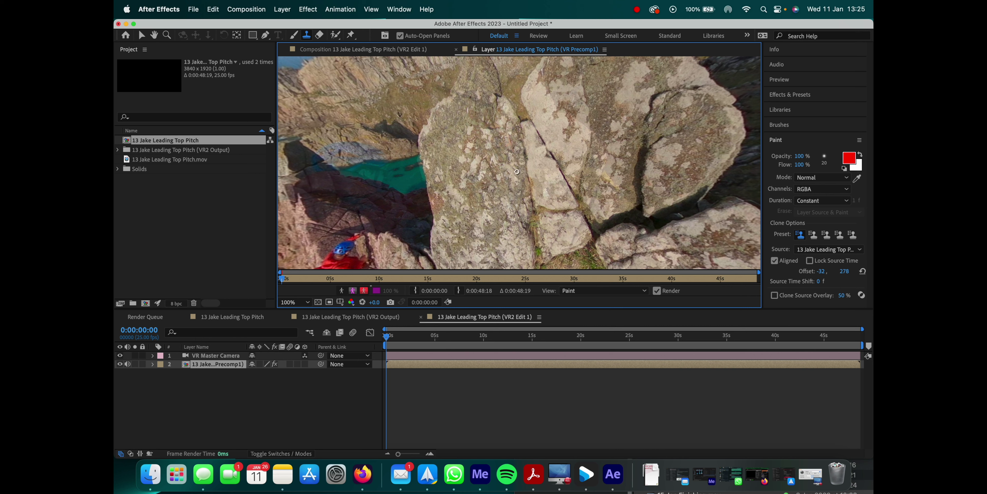
# - Go to 0:00:13:20 and Clone Stamp texture from the lower part of the large boulder over its edge beside the crack
pyautogui.press('h')
pyautogui.moveTo(518, 167)
pyautogui.mouseDown()
pyautogui.moveTo(494, 142)
pyautogui.moveTo(479, 100)
pyautogui.moveTo(463, 152)
pyautogui.mouseUp()
pyautogui.moveTo(449, 179)
pyautogui.mouseDown()
pyautogui.moveTo(632, 149)
pyautogui.moveTo(598, 135)
pyautogui.moveTo(514, 146)
pyautogui.moveTo(502, 172)
pyautogui.moveTo(511, 172)
pyautogui.mouseUp()
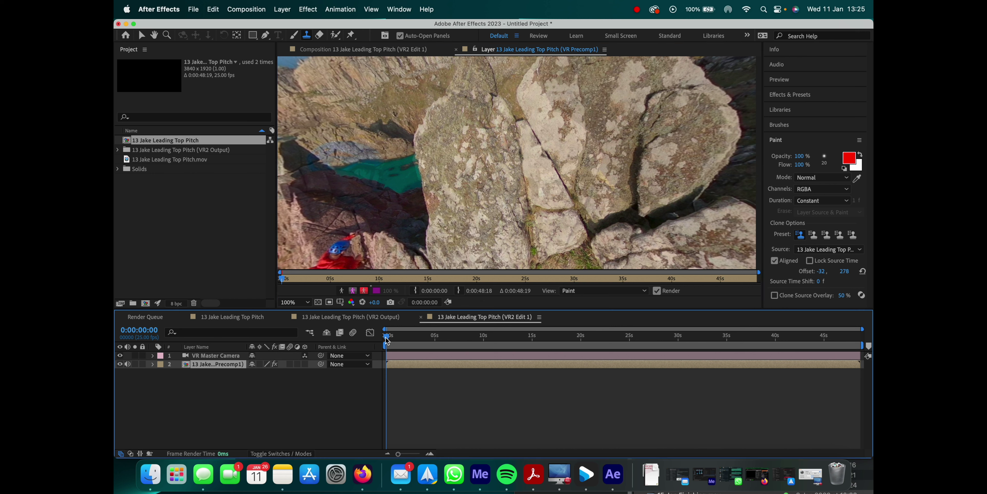
pyautogui.moveTo(387, 340); pyautogui.dragTo(520, 343)
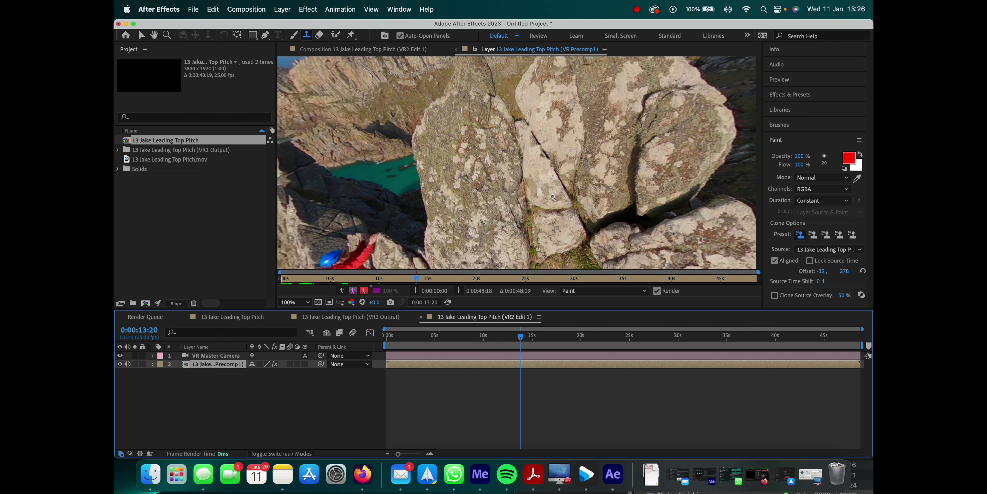
pyautogui.keyDown('alt'); pyautogui.click(473, 229); pyautogui.keyUp('alt')
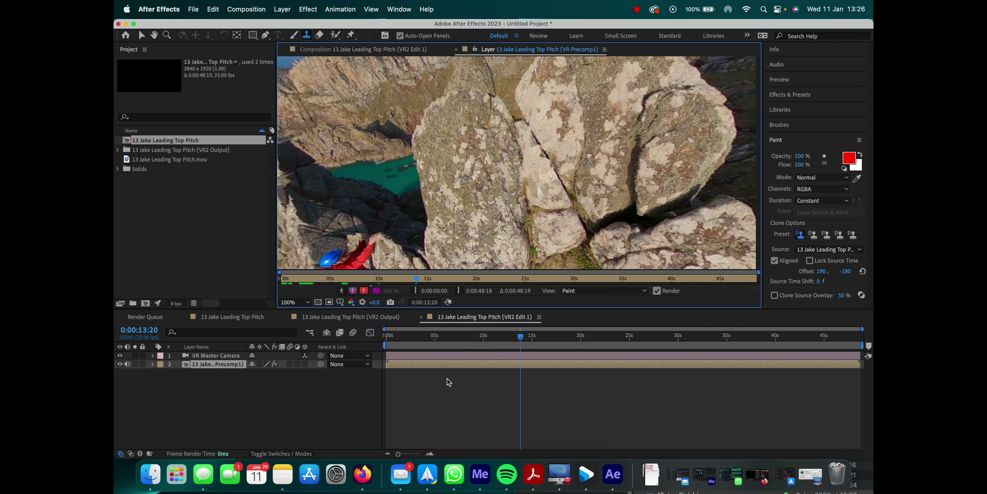
# - Expand the VR Precomp1 layer's Paint strokes and extend Clone 6 so it starts earlier, at about 12.5 seconds
pyautogui.moveTo(521, 341); pyautogui.dragTo(519, 342)
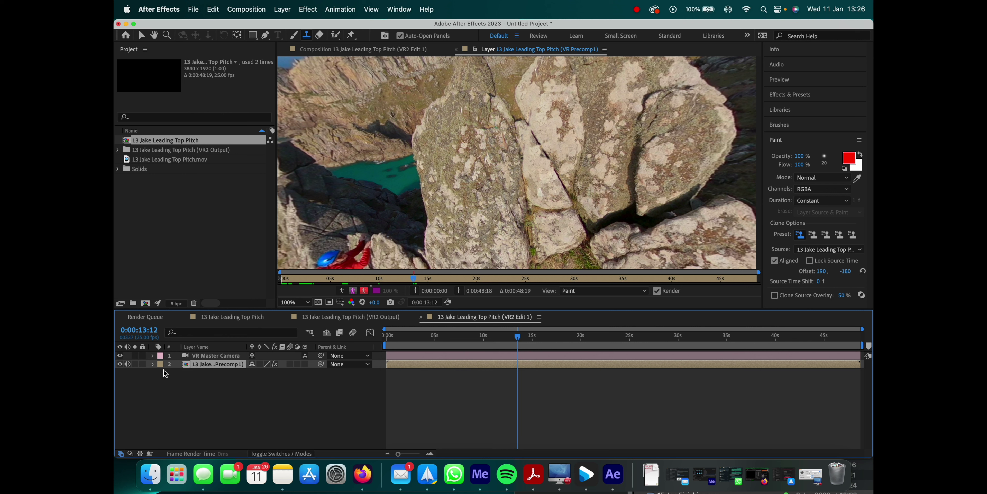
pyautogui.click(153, 364)
pyautogui.click(161, 373)
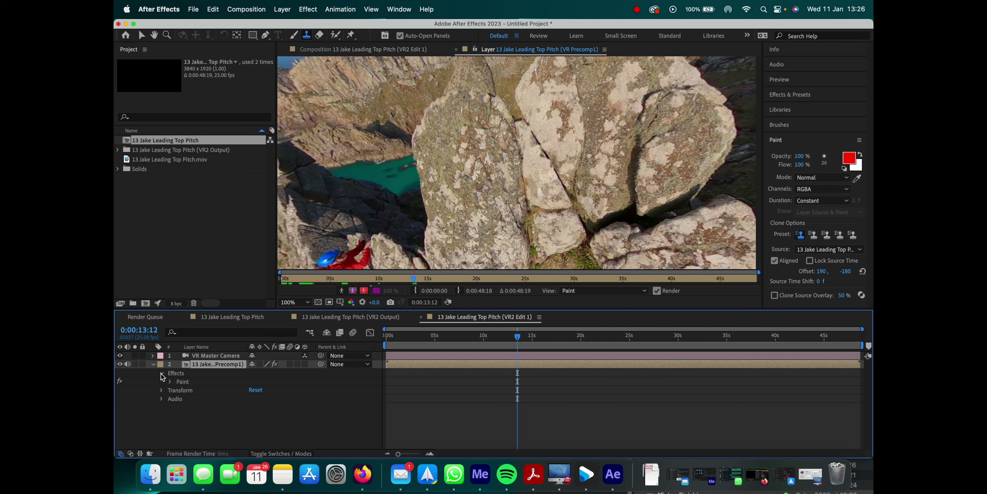
pyautogui.click(171, 381)
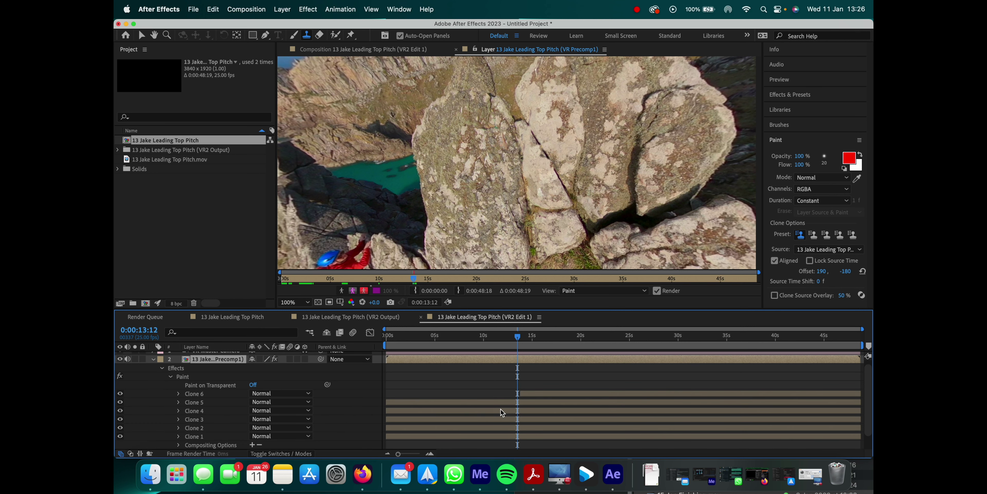
pyautogui.scroll(-1, 500, 409)
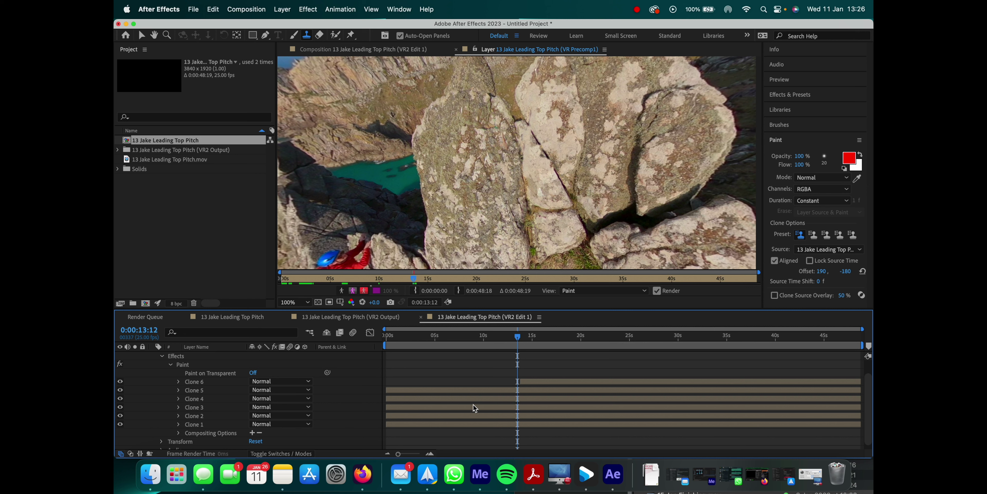
pyautogui.click(528, 382)
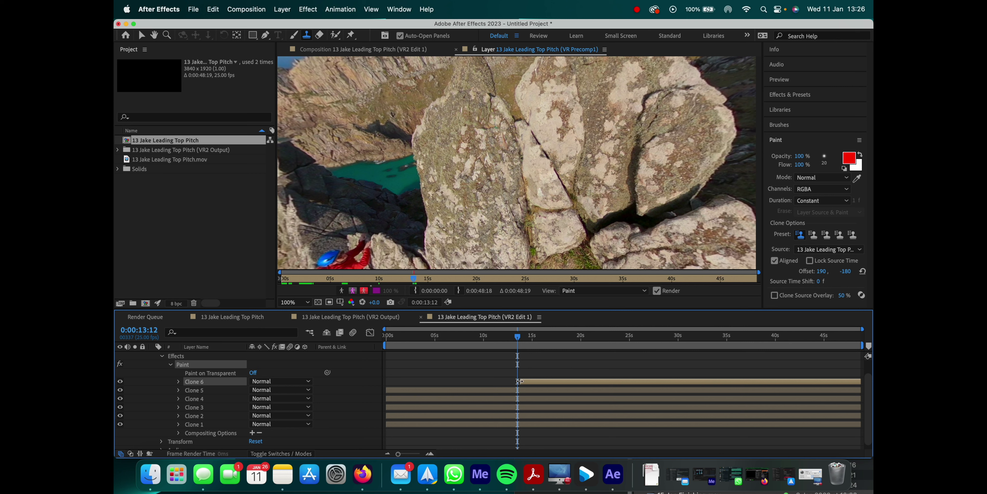
pyautogui.moveTo(519, 381); pyautogui.dragTo(506, 381)
pyautogui.click(539, 374)
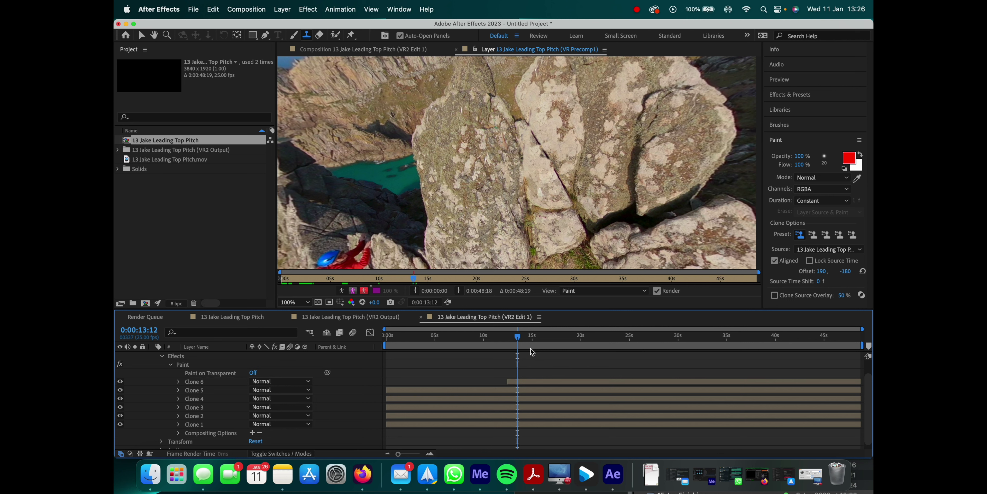
# - At 0:00:15:21, Clone Stamp rock from beside the crack over the boulder's edge, and extend Clone 7 to start at about 14.5 seconds
pyautogui.moveTo(517, 336); pyautogui.dragTo(543, 347)
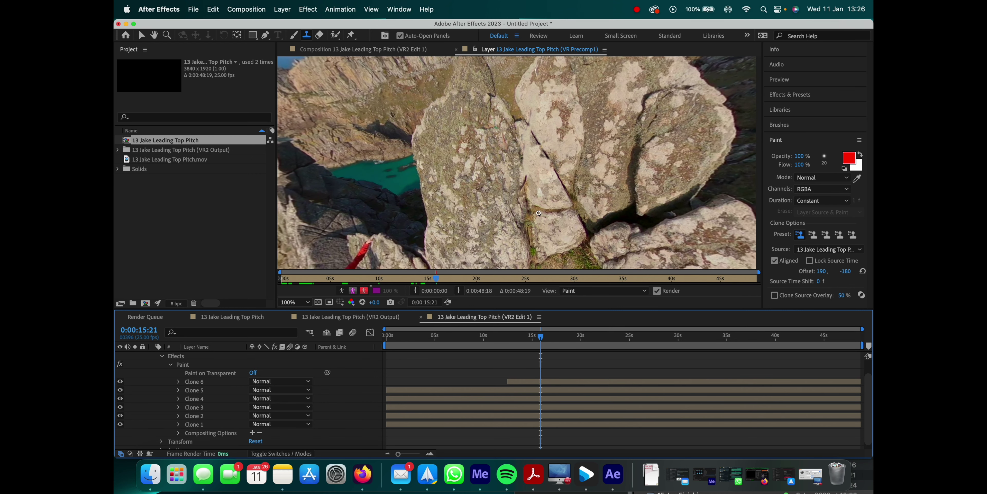
pyautogui.keyDown('alt'); pyautogui.click(535, 188); pyautogui.keyUp('alt')
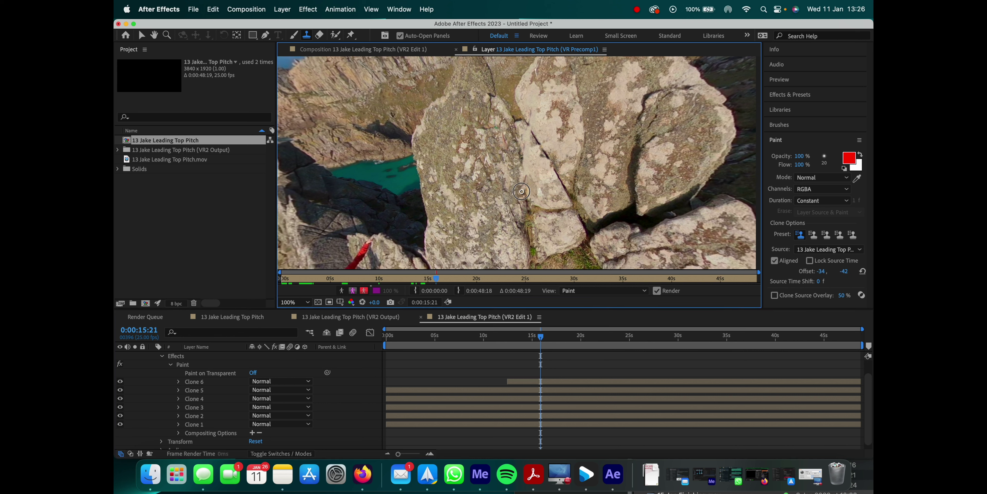
pyautogui.moveTo(524, 185); pyautogui.dragTo(528, 180)
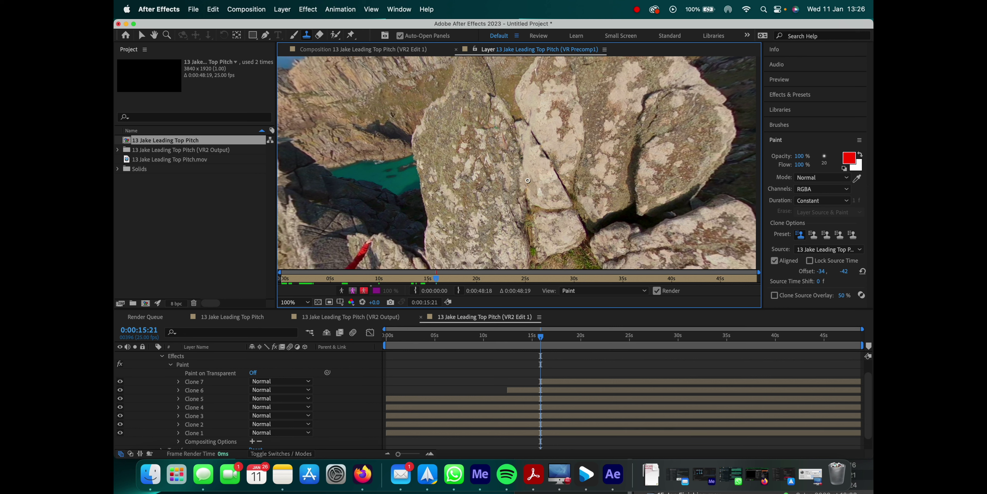
pyautogui.click(550, 379)
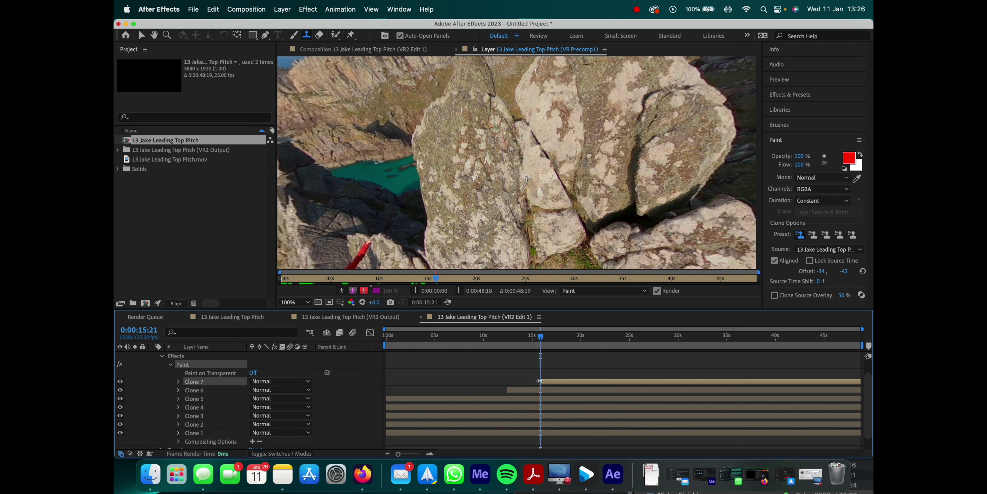
pyautogui.moveTo(538, 381); pyautogui.dragTo(526, 381)
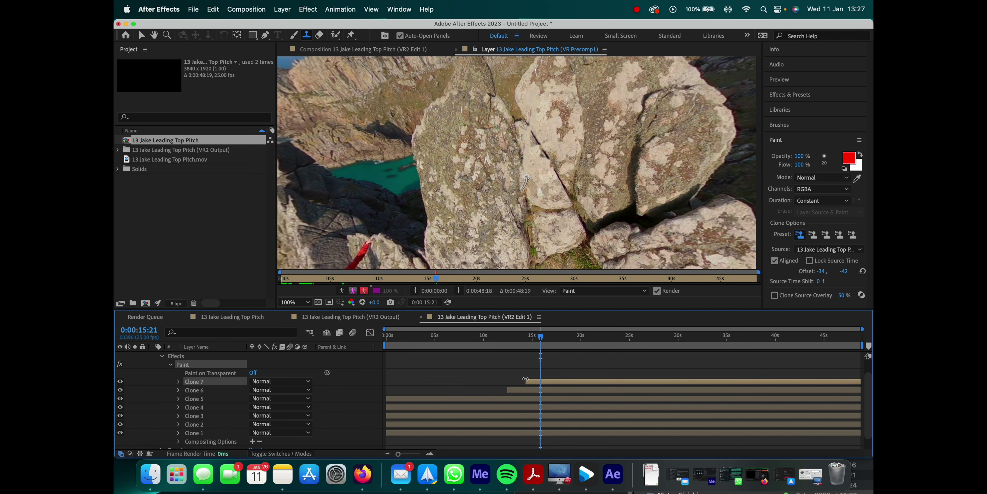
pyautogui.click(559, 364)
# - At 0:00:31:01, Clone Stamp texture from the large boulder near the crack, extend Clone 8 back to about 29 seconds and scrub to the end
pyautogui.moveTo(543, 342); pyautogui.dragTo(690, 342)
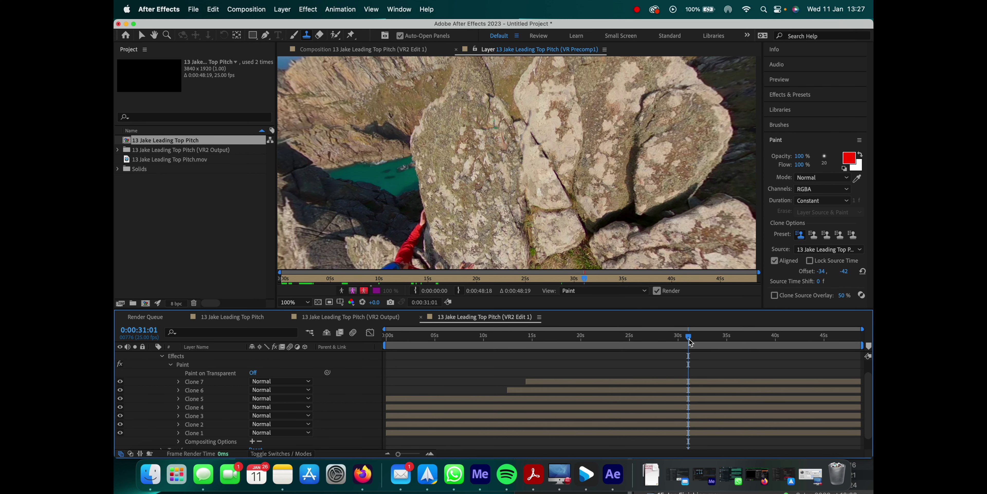
pyautogui.keyDown('alt'); pyautogui.click(438, 150); pyautogui.keyUp('alt')
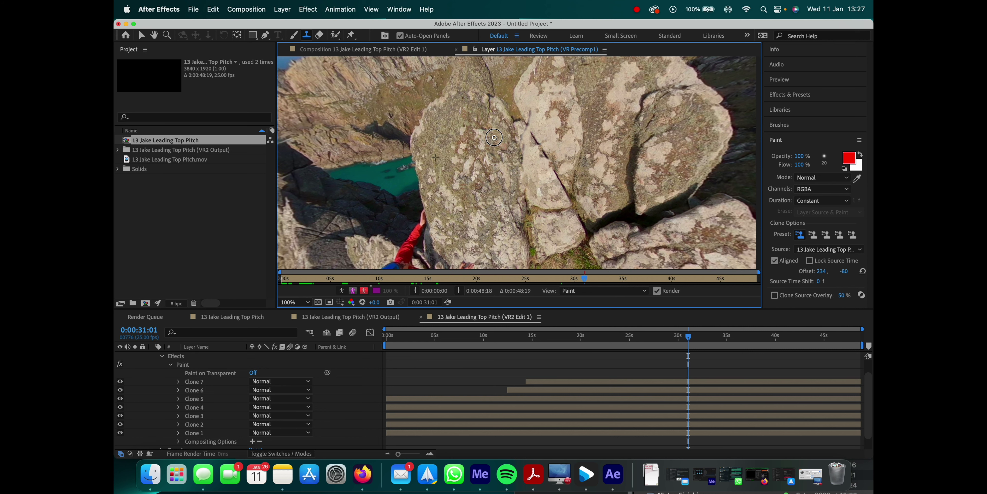
pyautogui.moveTo(494, 138); pyautogui.dragTo(550, 208)
pyautogui.click(699, 381)
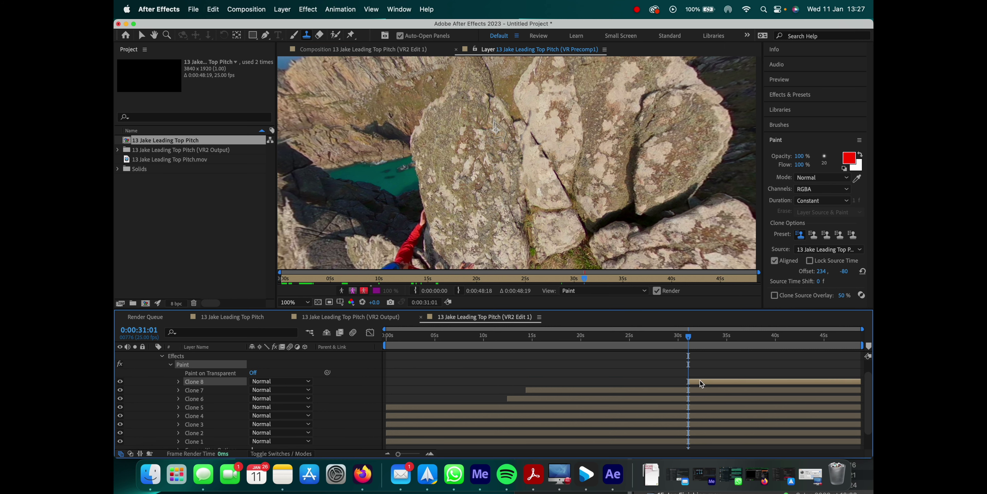
pyautogui.moveTo(689, 382); pyautogui.dragTo(670, 381)
pyautogui.moveTo(690, 342); pyautogui.dragTo(864, 348)
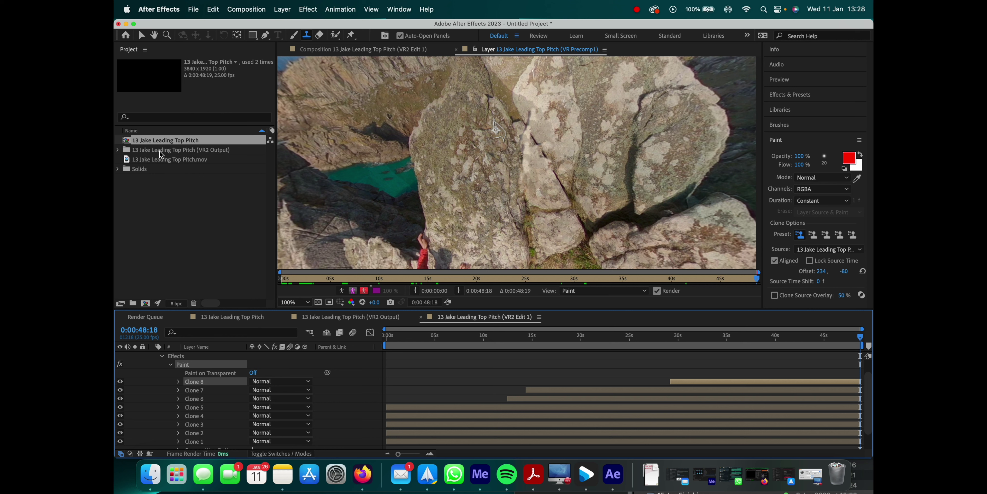
# - Send the 13 Jake Leading Top Pitch (VR2 Output) composition to the Adobe Media Encoder queue
pyautogui.click(178, 150)
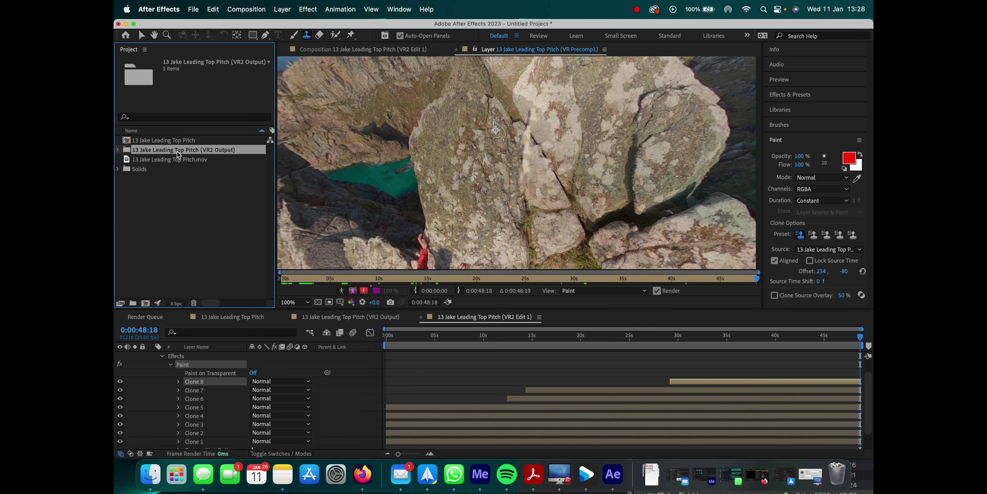
pyautogui.click(119, 152)
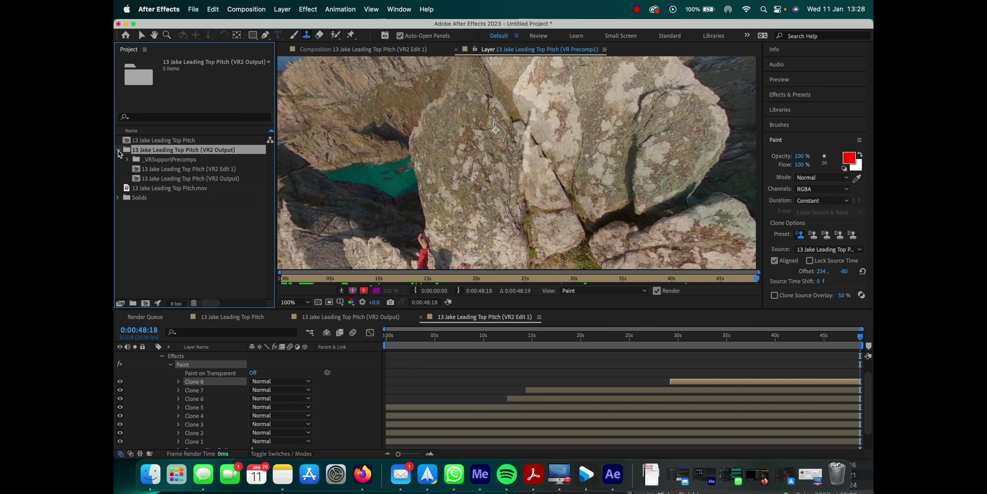
pyautogui.click(213, 178)
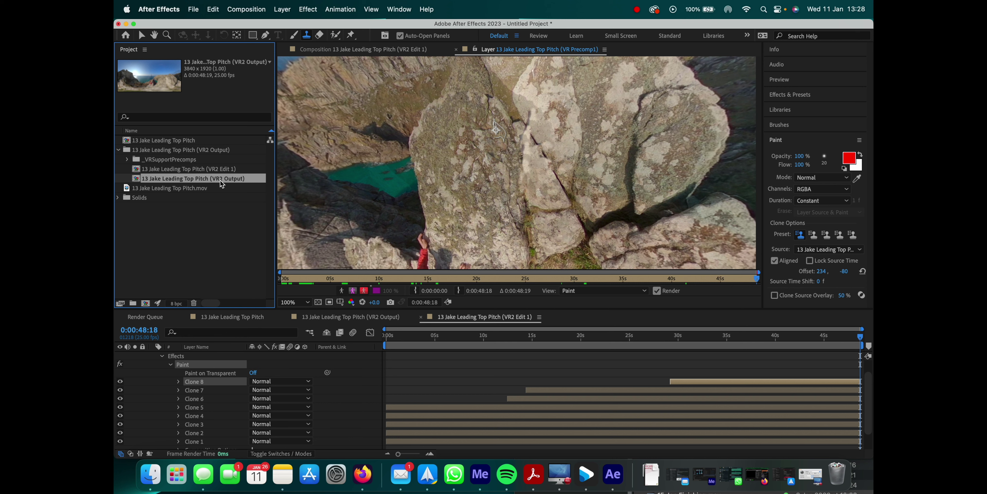
pyautogui.click(194, 9)
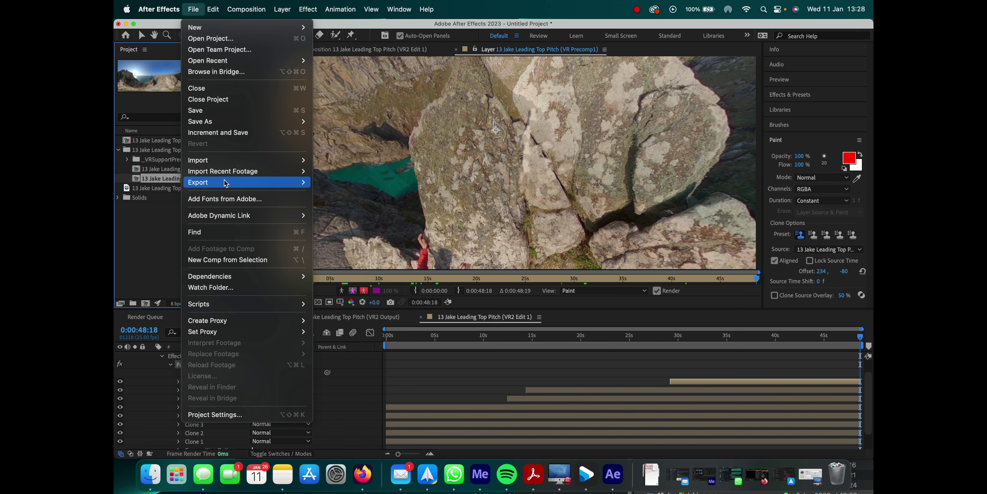
pyautogui.moveTo(226, 182)
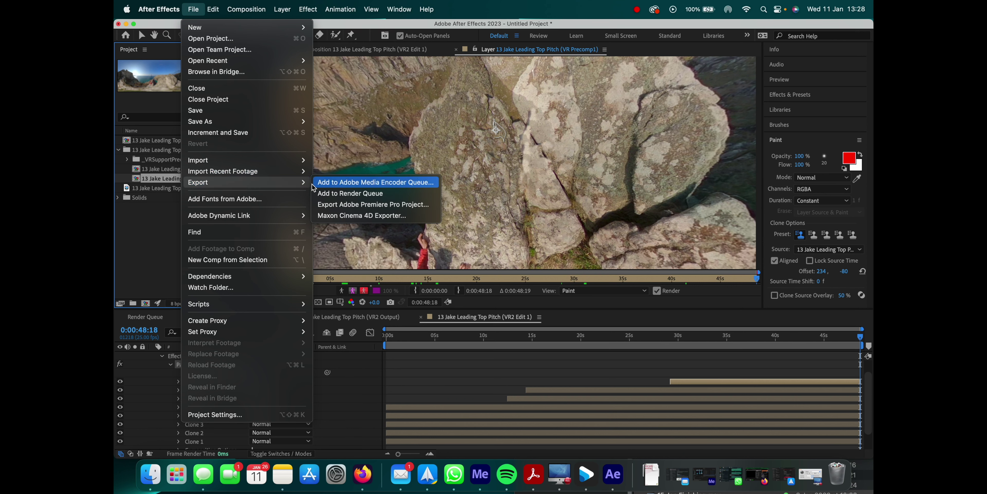
pyautogui.click(370, 184)
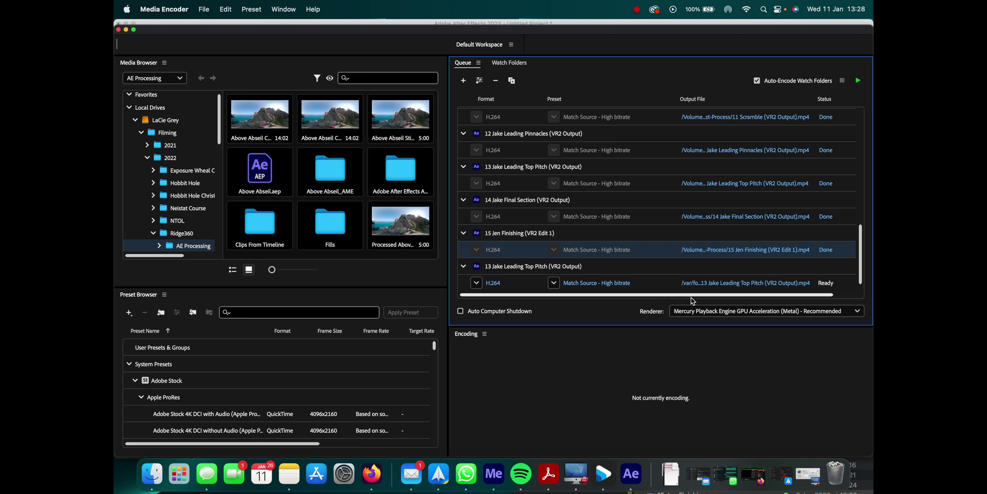
# - Set the queued 13 Jake Leading Top Pitch (VR2 Output) file to save on the LaCie Grey drive and start encoding the queue
pyautogui.scroll(-1, 719, 288)
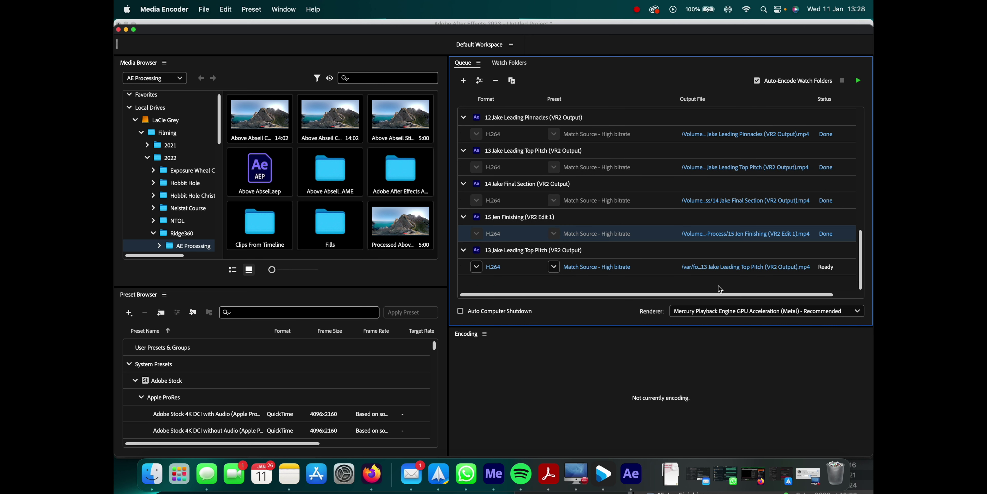
pyautogui.click(723, 268)
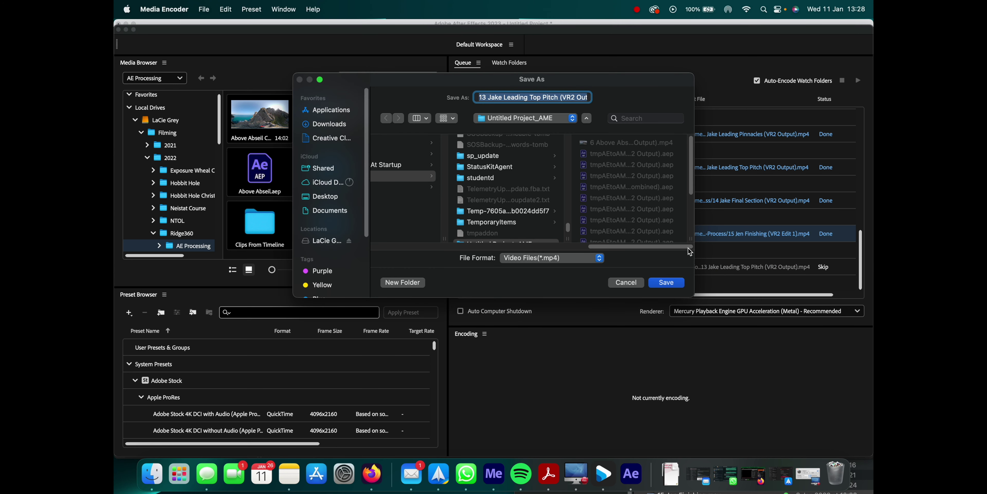
pyautogui.click(322, 241)
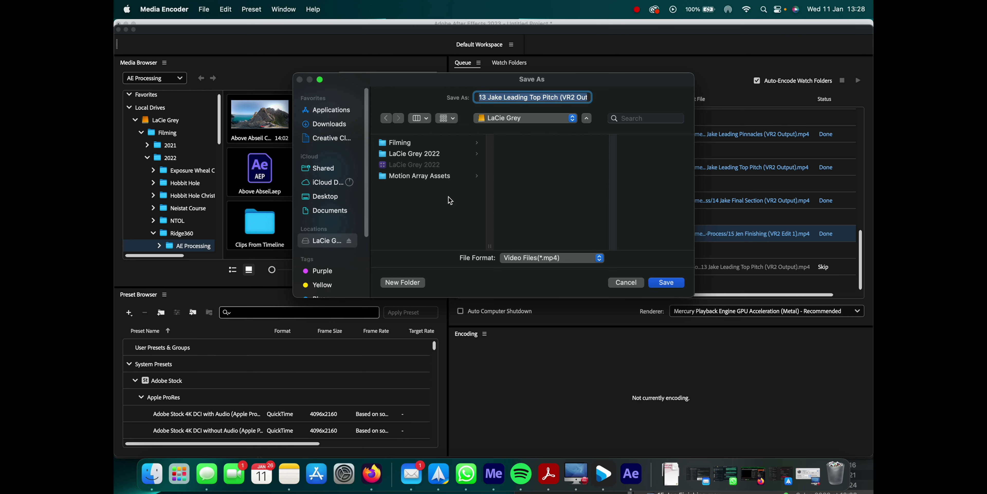
pyautogui.click(668, 285)
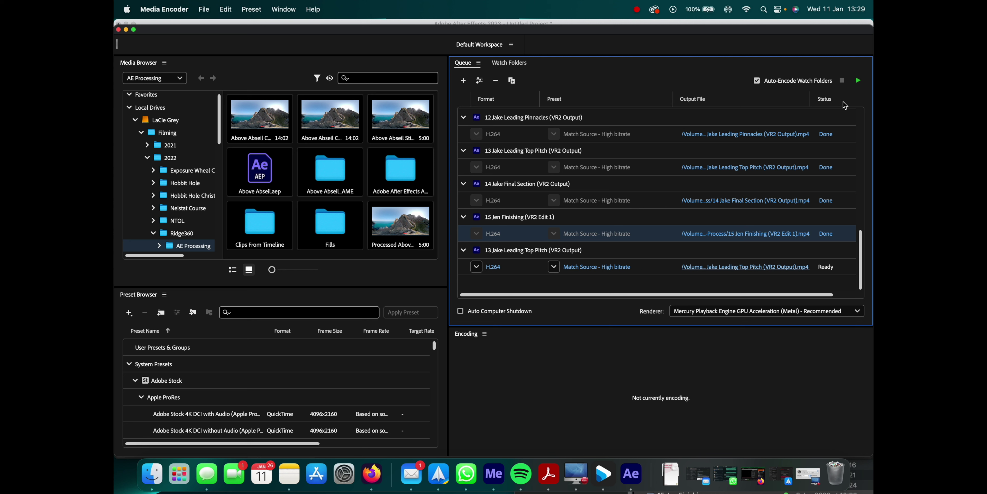
pyautogui.click(858, 81)
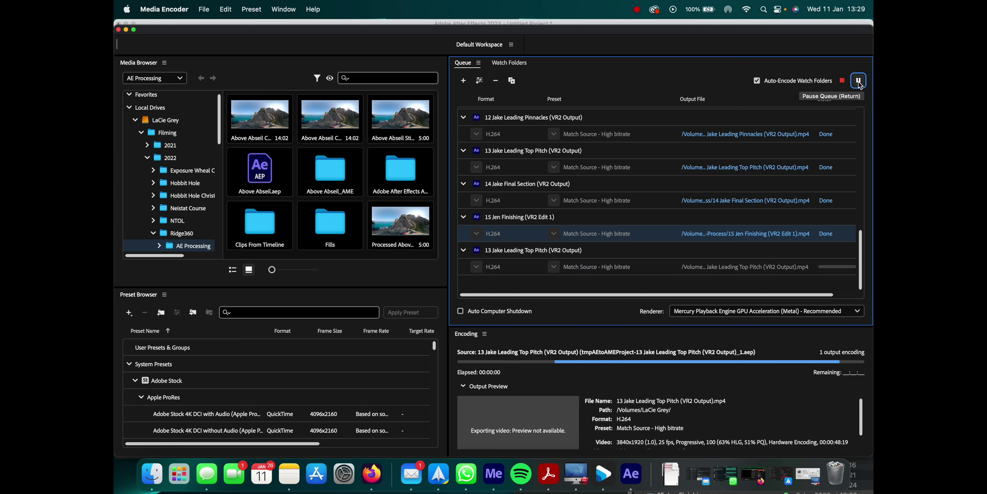
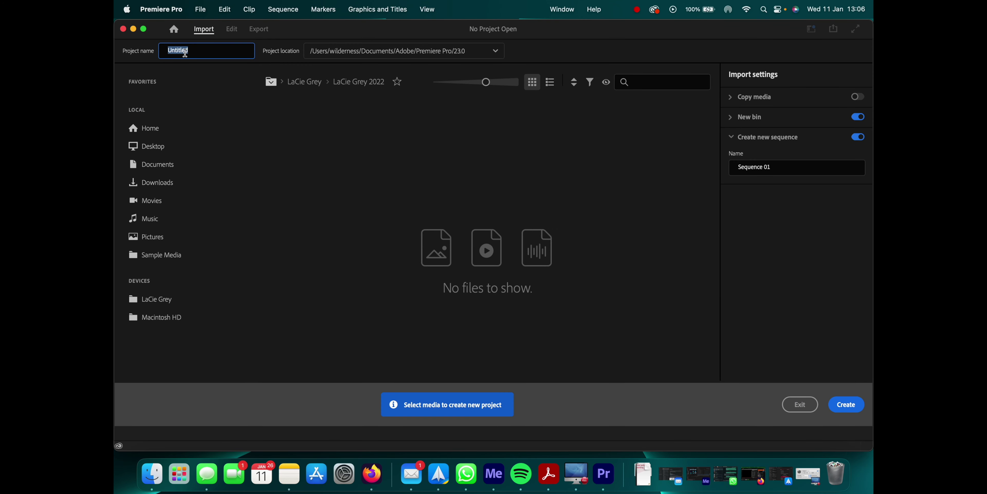
# - Create a Premiere Pro project named Tutorial 360 Climbing
pyautogui.write('Tutorial 360 Climbing')
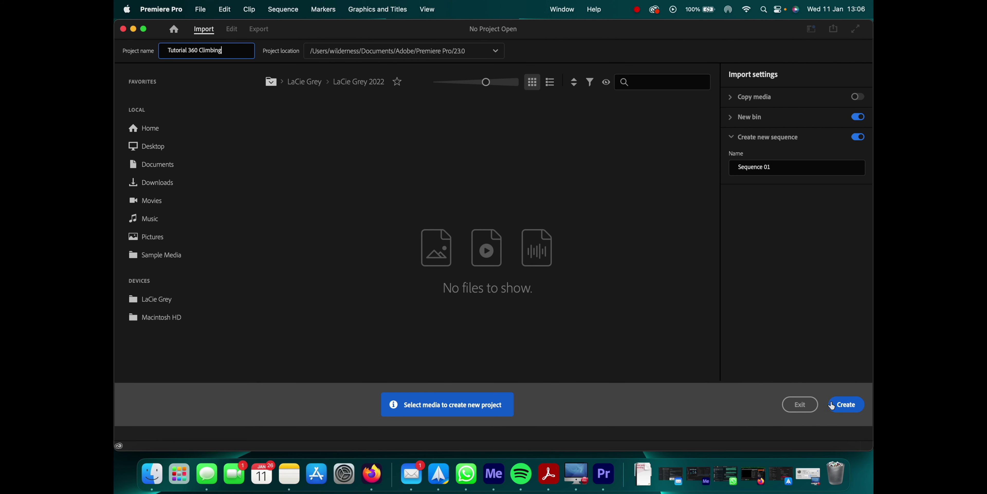
pyautogui.click(832, 405)
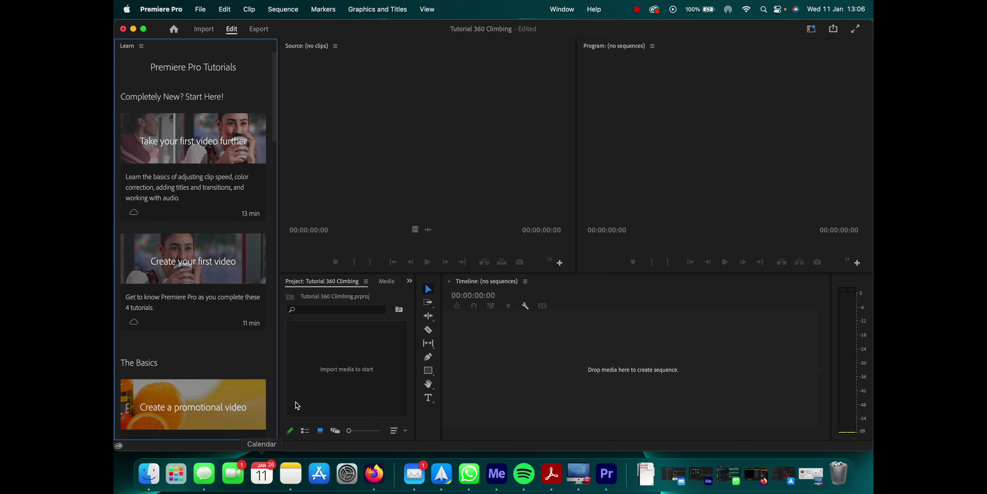
# - Import 13 Jake Leading Top Pitch (VR2 Output).mp4 from the Post-Process folder in Finder into the Premiere Pro project
pyautogui.click(156, 475)
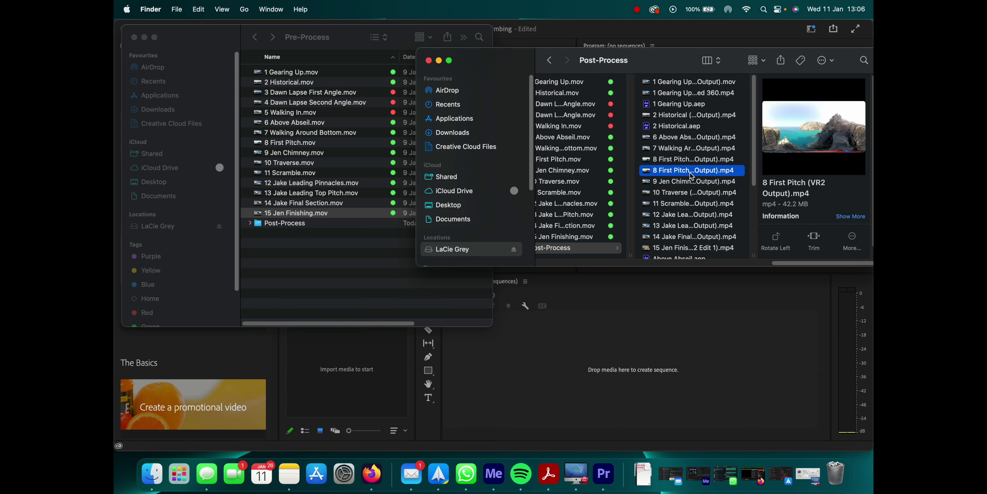
pyautogui.scroll(-1, 690, 178)
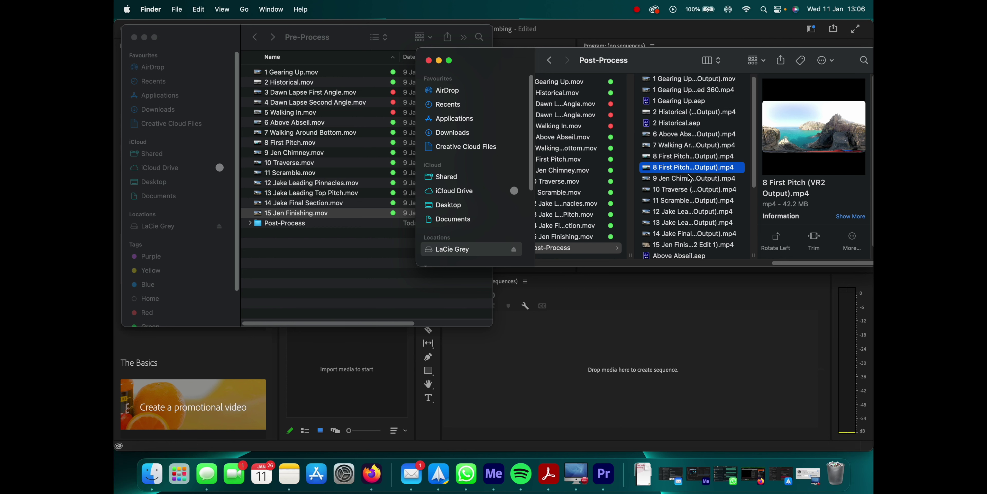
pyautogui.scroll(-3, 692, 179)
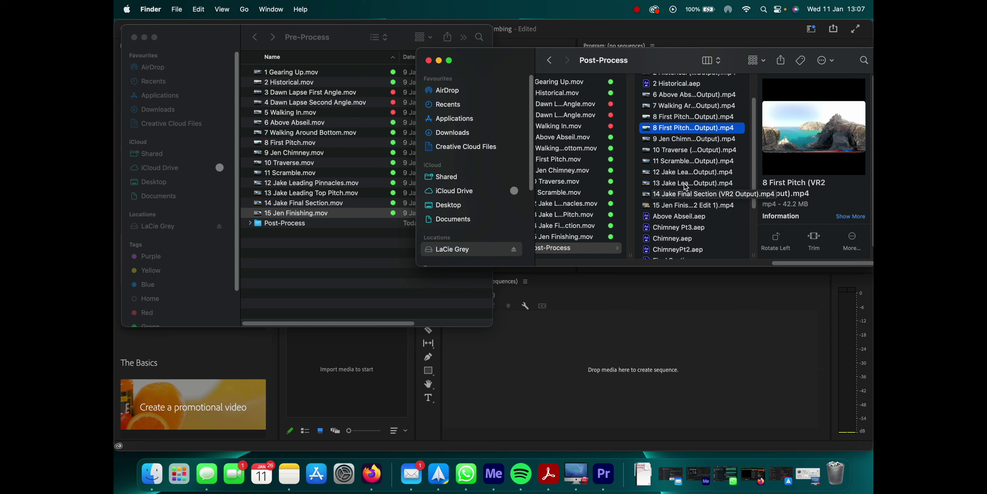
pyautogui.click(685, 184)
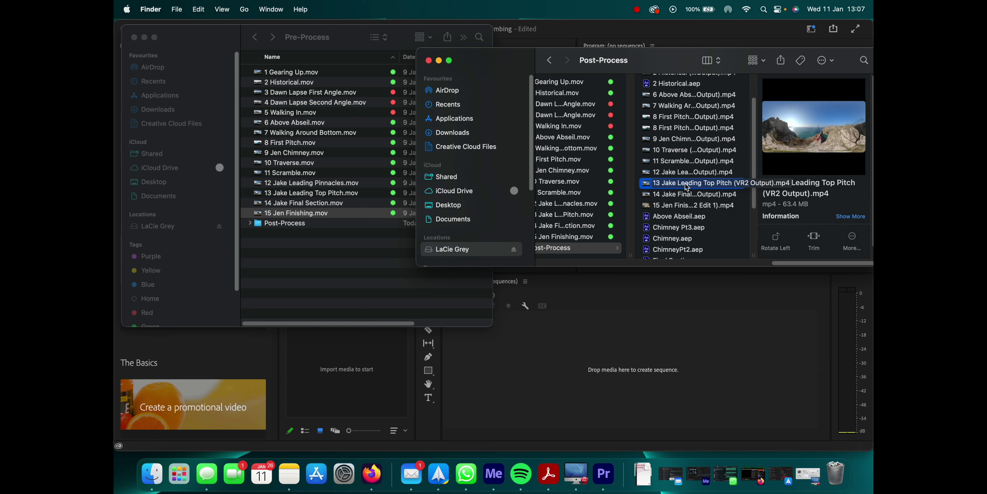
pyautogui.moveTo(682, 186); pyautogui.dragTo(358, 362)
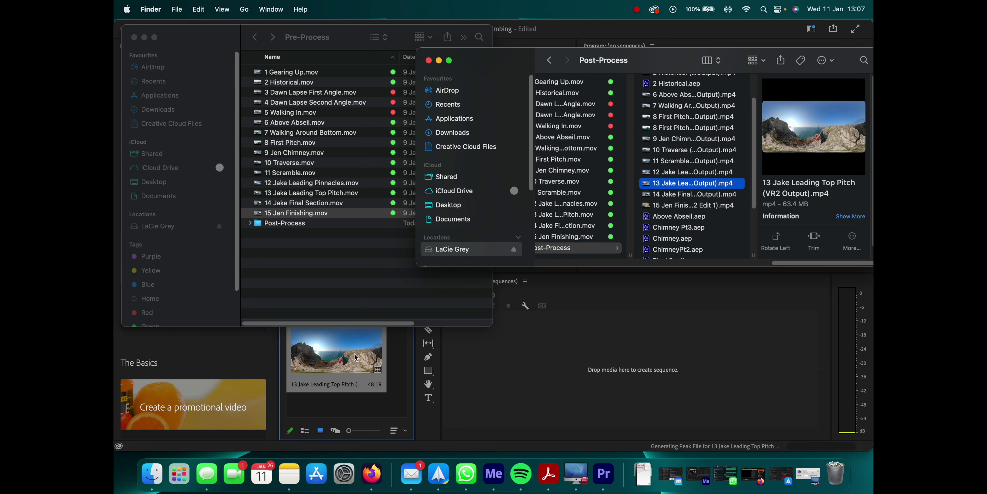
pyautogui.click(399, 364)
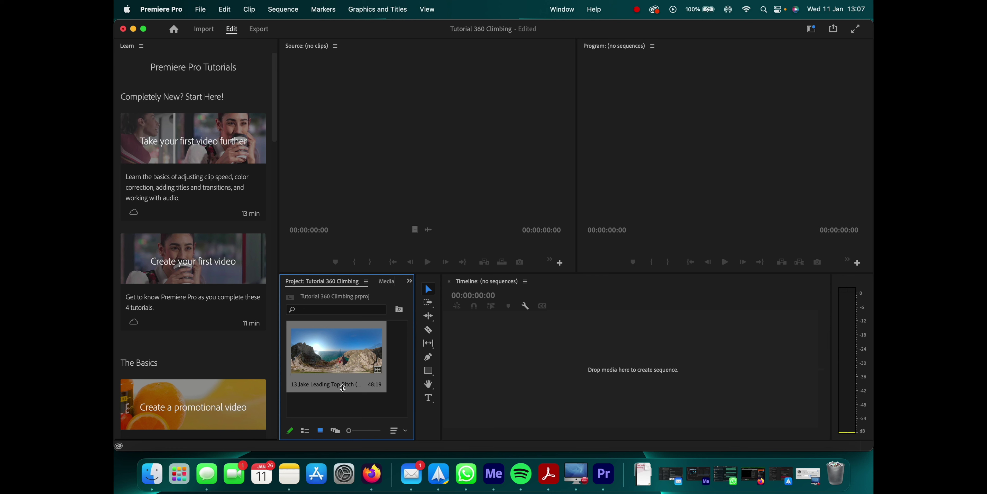
# - Modify the imported clip's VR properties to conform to an Equirectangular projection with Monoscopic layout, 360° horizontal and 180° vertical
pyautogui.rightClick(342, 388)
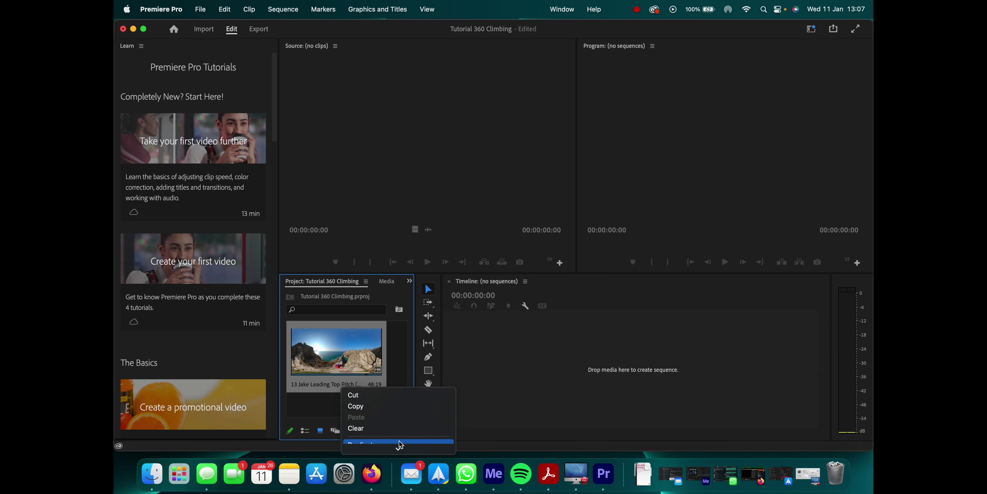
pyautogui.moveTo(399, 447)
pyautogui.moveTo(378, 378)
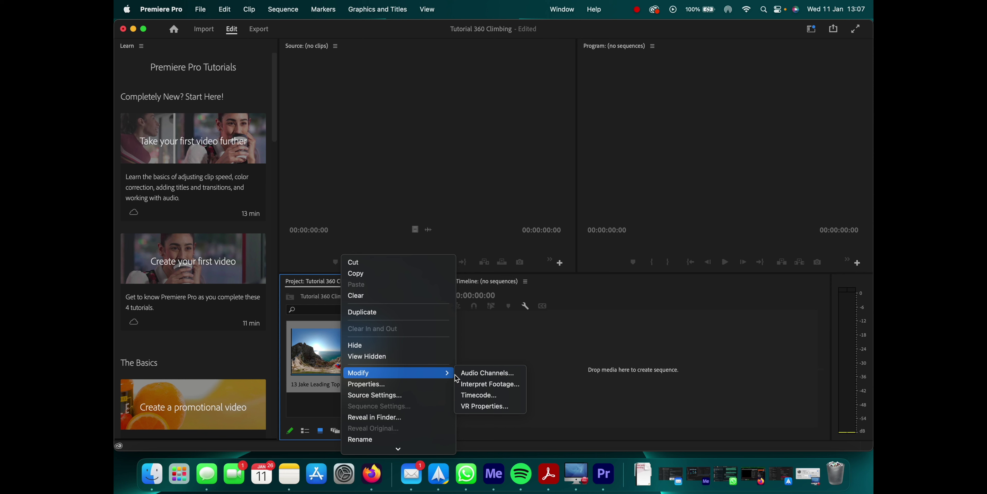
pyautogui.click(476, 387)
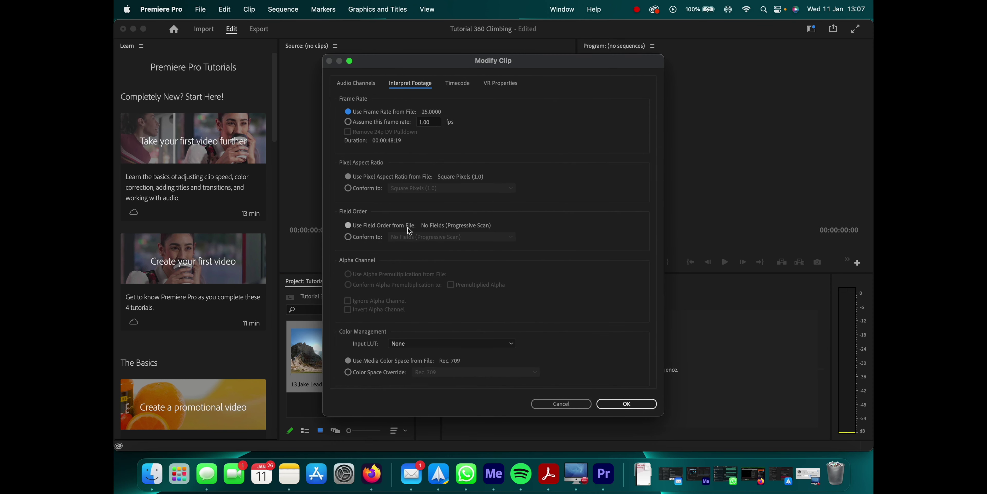
pyautogui.click(497, 89)
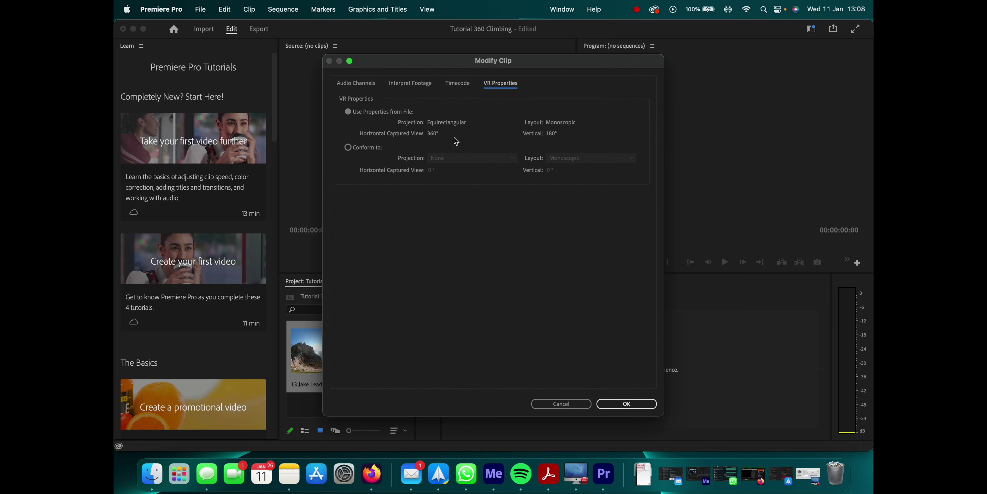
pyautogui.click(350, 148)
pyautogui.click(513, 162)
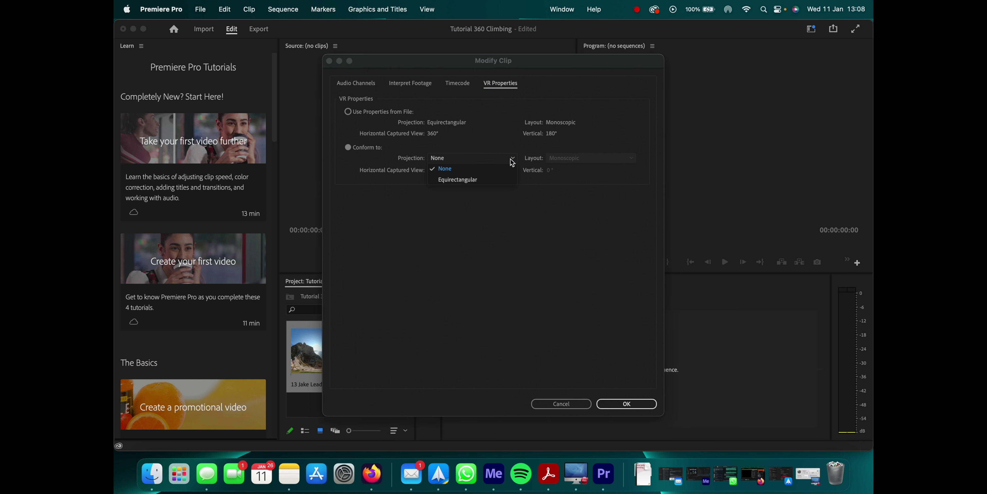
pyautogui.click(475, 181)
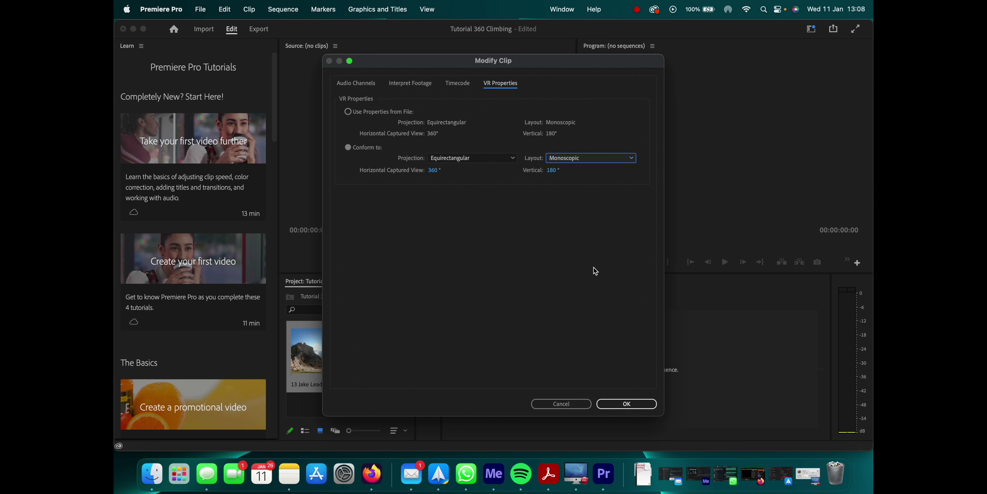
pyautogui.click(626, 404)
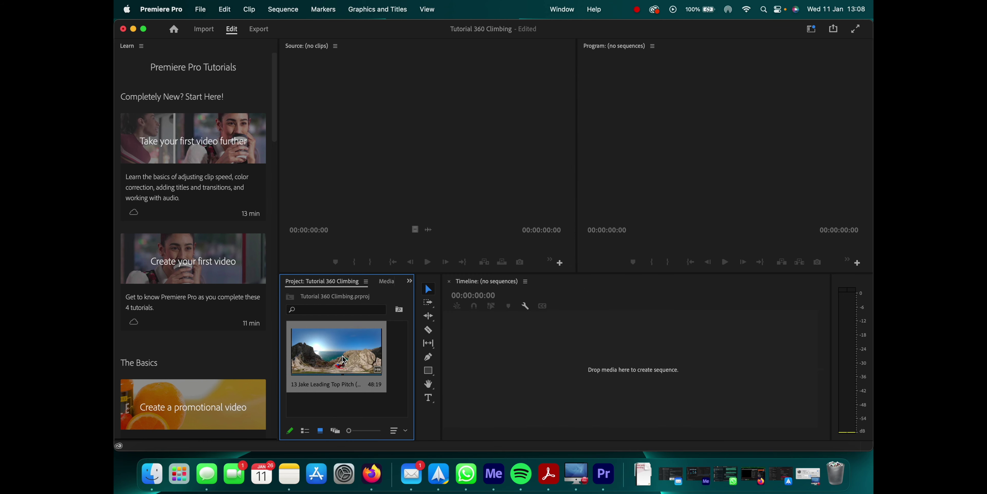
# - Create a sequence from the 13 Jake Leading Top Pitch clip and move the playhead to 00:00:01:00
pyautogui.moveTo(341, 358); pyautogui.dragTo(550, 368)
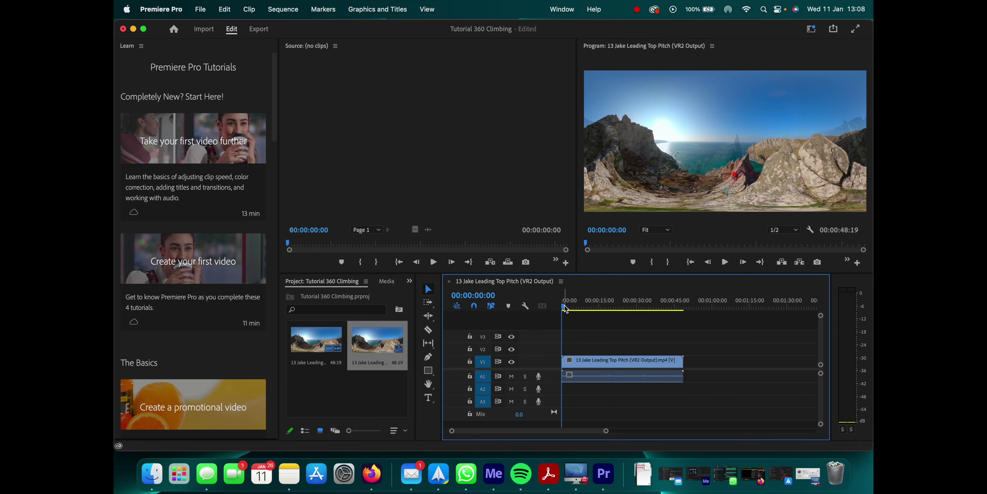
pyautogui.moveTo(565, 308)
pyautogui.mouseDown()
pyautogui.moveTo(616, 319)
pyautogui.moveTo(563, 315)
pyautogui.mouseUp()
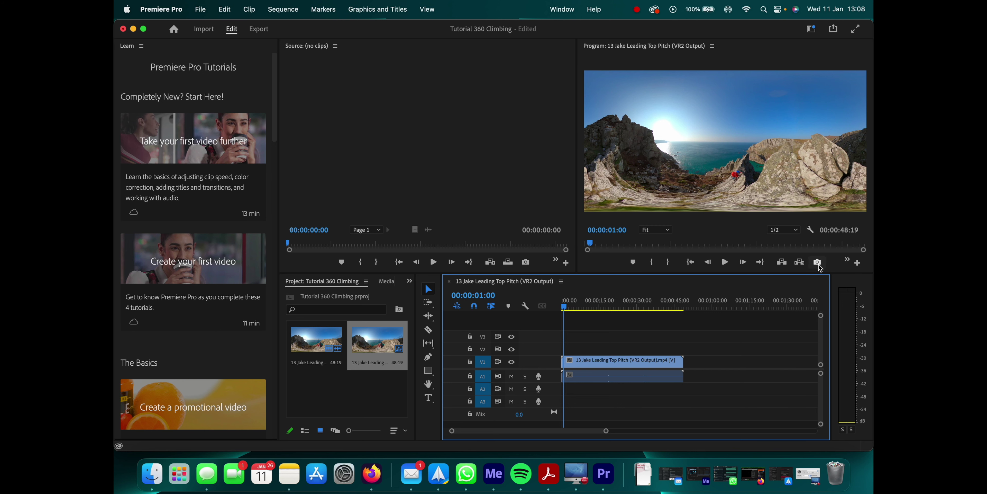
# - Add the Toggle VR Video Display control to the Program monitor and switch the VR view on
pyautogui.click(857, 263)
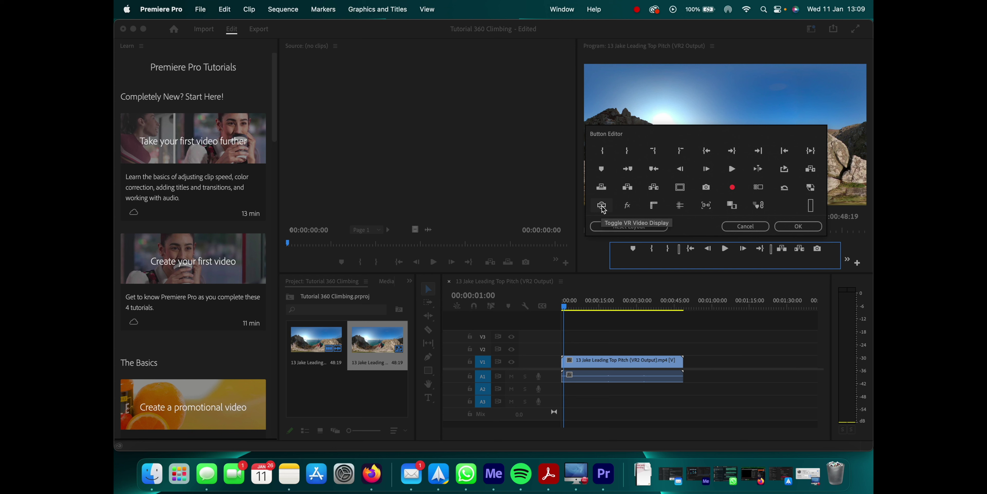
pyautogui.moveTo(602, 208); pyautogui.dragTo(797, 263)
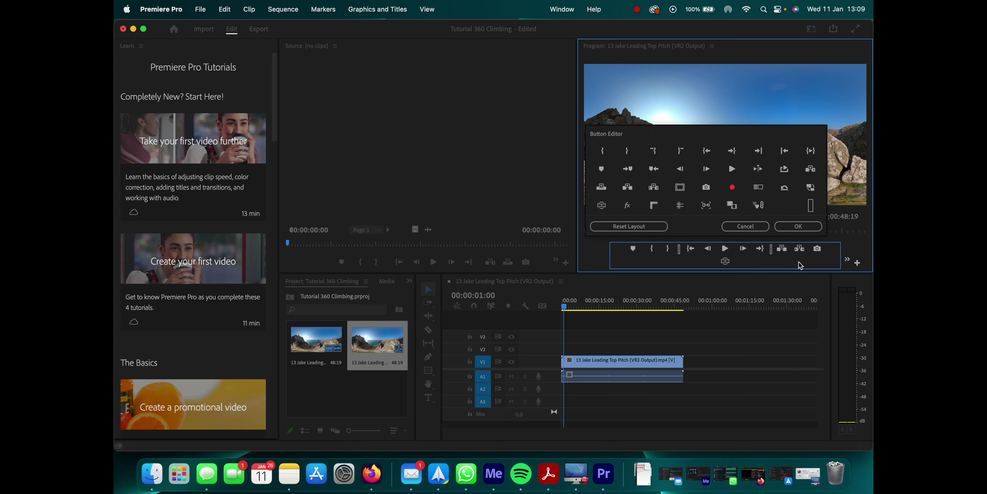
pyautogui.click(799, 226)
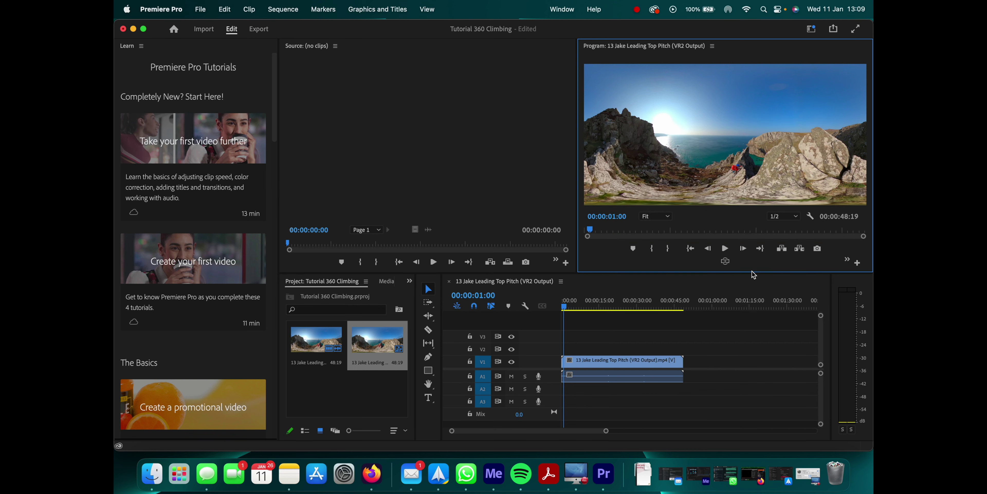
pyautogui.click(726, 263)
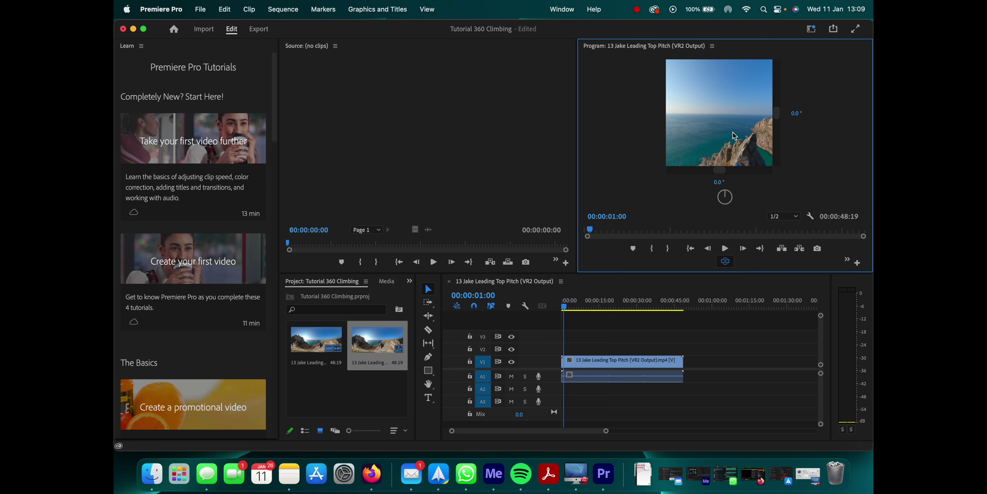
# - Look around the 360 footage in the VR view, then reset the vertical and horizontal view angles to 0°
pyautogui.moveTo(733, 141)
pyautogui.mouseDown()
pyautogui.moveTo(699, 112)
pyautogui.moveTo(717, 118)
pyautogui.moveTo(683, 123)
pyautogui.moveTo(728, 123)
pyautogui.moveTo(699, 144)
pyautogui.moveTo(730, 124)
pyautogui.mouseUp()
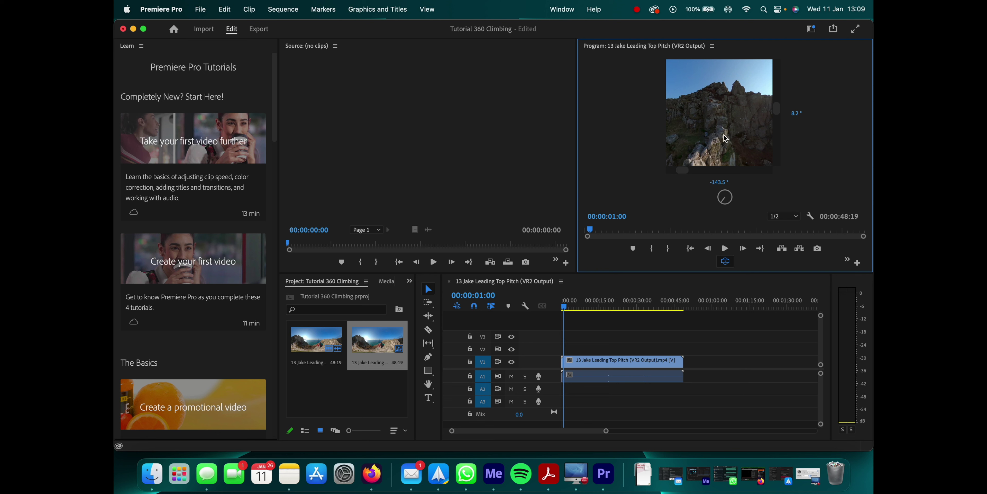
pyautogui.moveTo(726, 138); pyautogui.dragTo(725, 117)
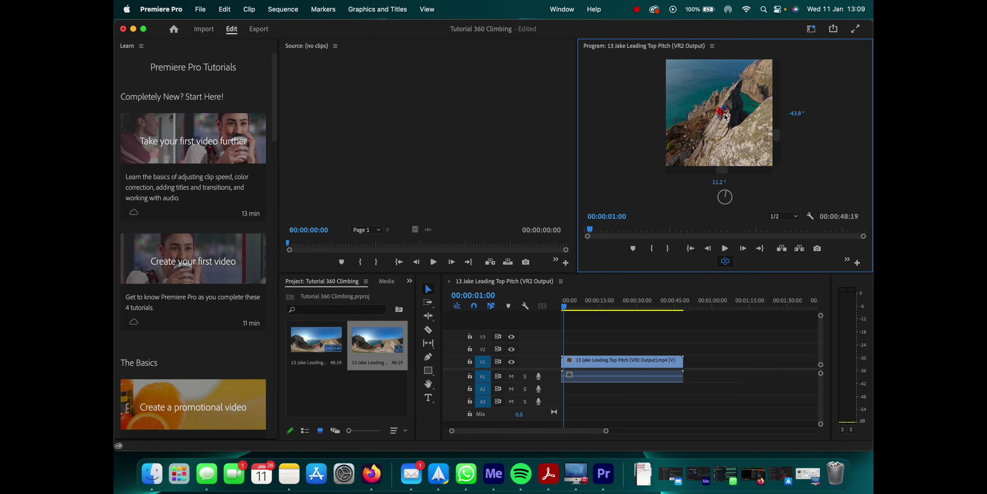
pyautogui.click(797, 113)
pyautogui.write('0')
pyautogui.click(719, 181)
pyautogui.write('0')
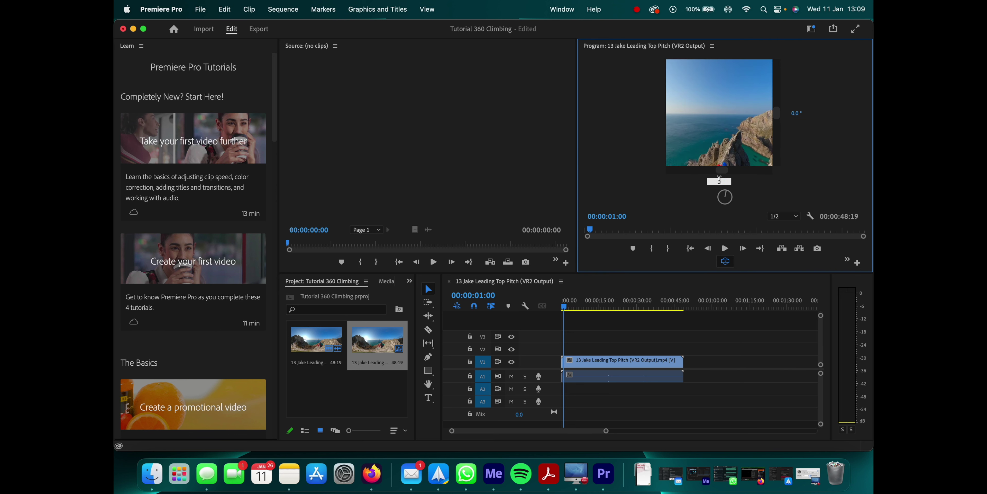
pyautogui.click(752, 194)
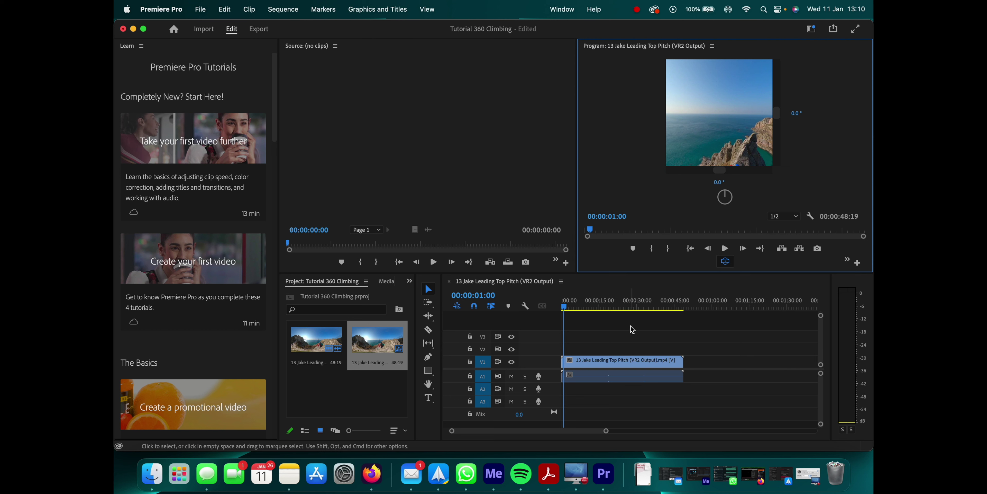
# - Set up a media export of the sequence named 13 Jake Leading Top Pitch Cloned 360 (VR2 Output), saved in the Post-Process folder
pyautogui.click(200, 11)
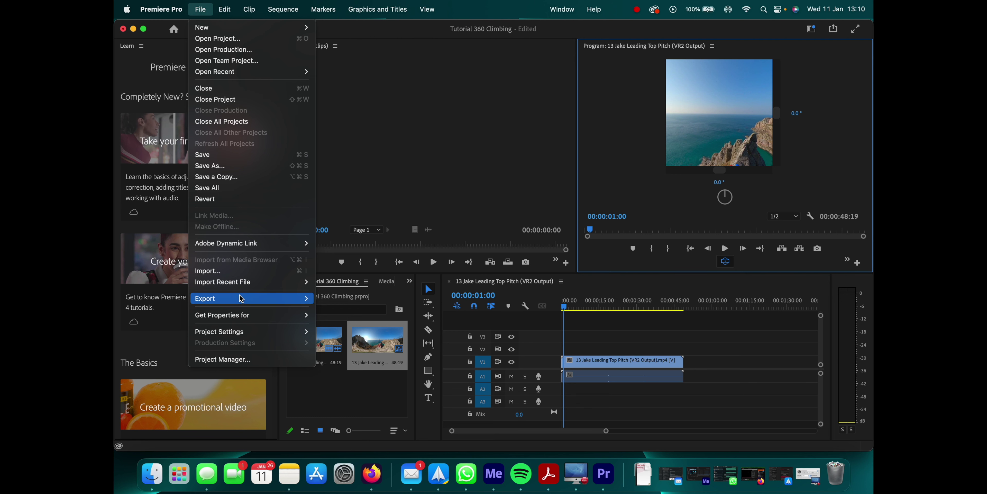
pyautogui.moveTo(241, 299)
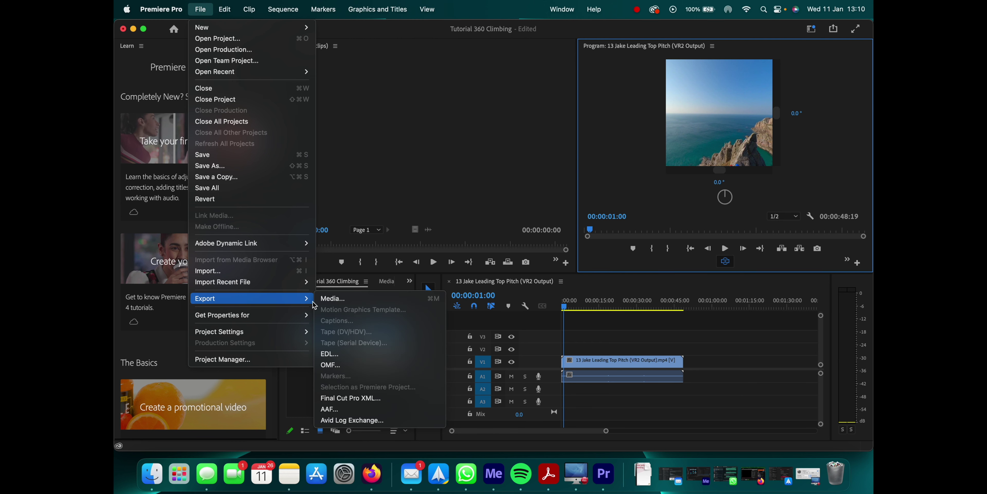
pyautogui.click(334, 299)
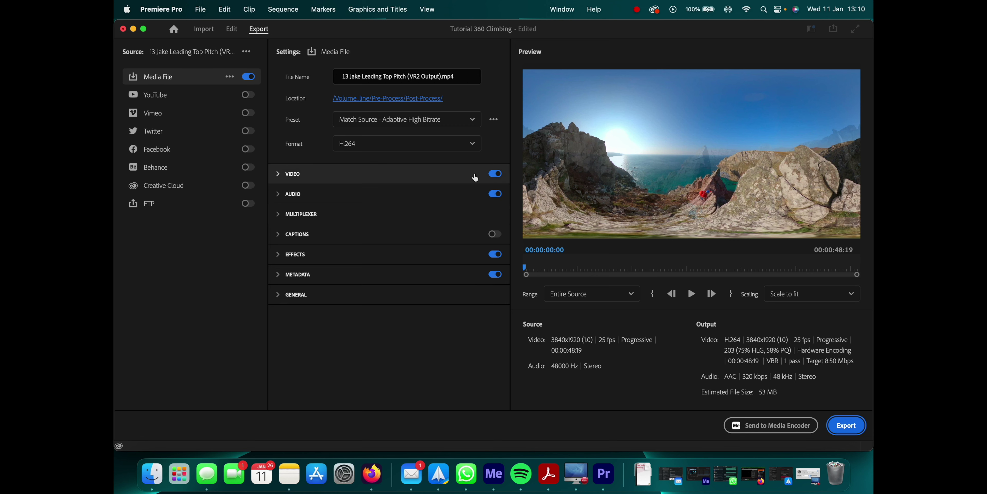
pyautogui.click(408, 77)
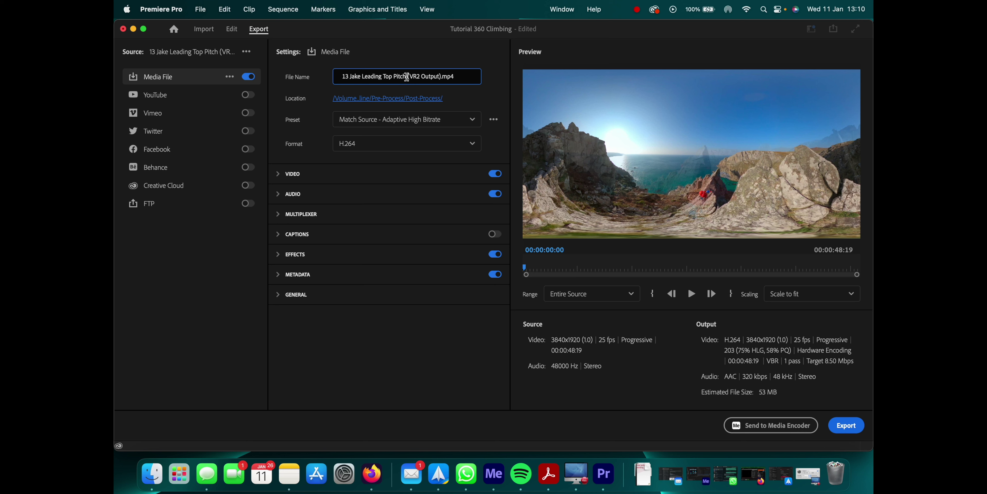
pyautogui.write('Cloned 360')
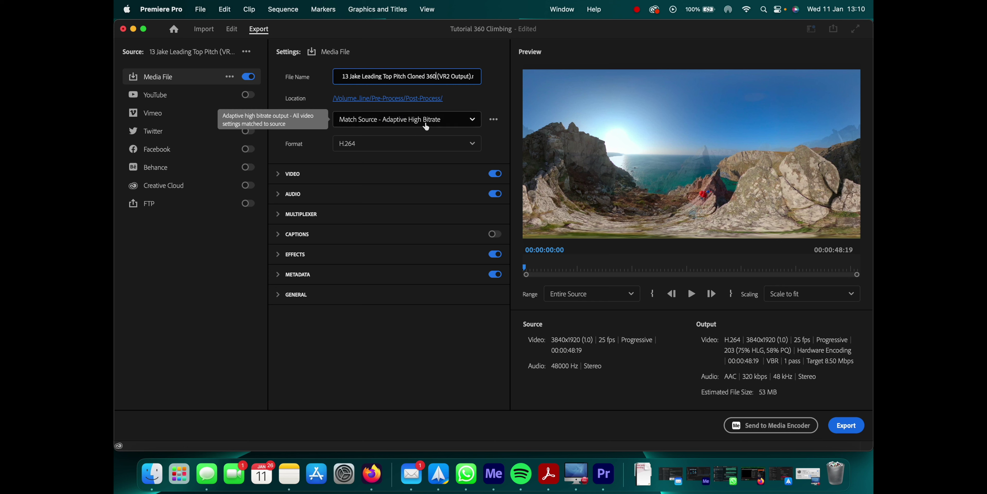
pyautogui.click(380, 102)
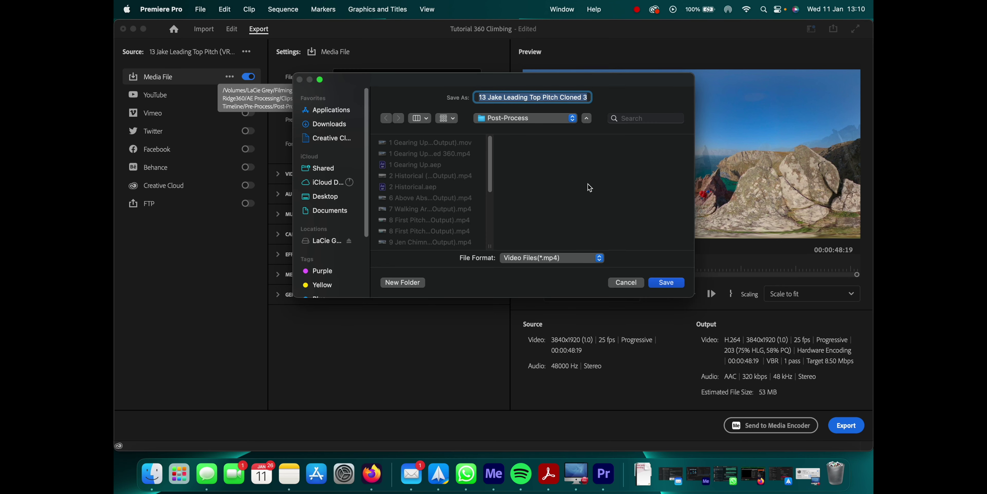
pyautogui.click(661, 286)
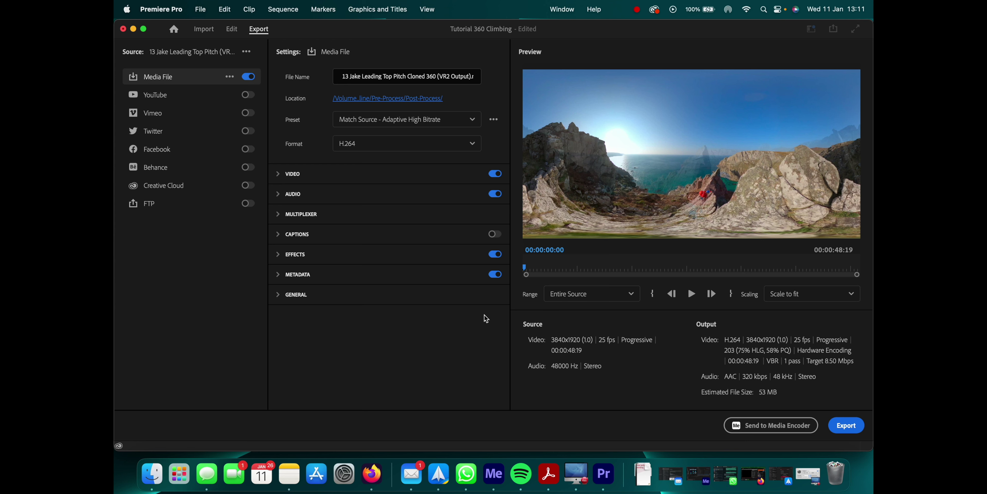
# - Check the full video export settings through to the bitrate and VR Video options, then export the sequence
pyautogui.click(278, 175)
pyautogui.scroll(-2, 370, 255)
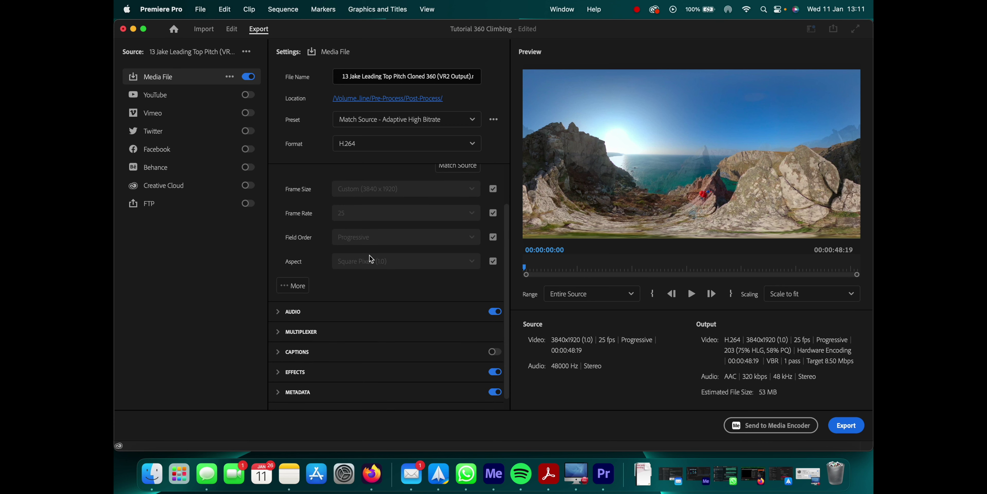
pyautogui.click(289, 286)
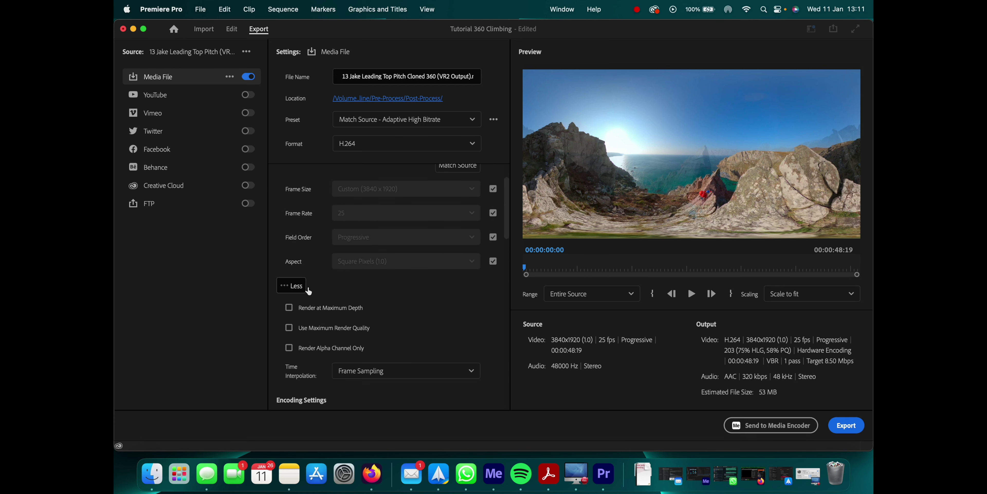
pyautogui.scroll(-1, 362, 285)
pyautogui.scroll(-7, 362, 285)
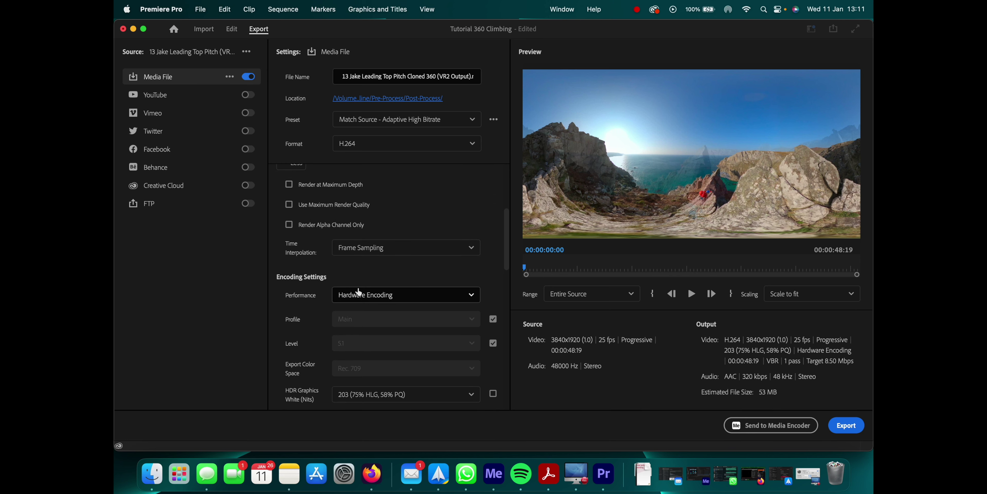
pyautogui.scroll(-5, 357, 287)
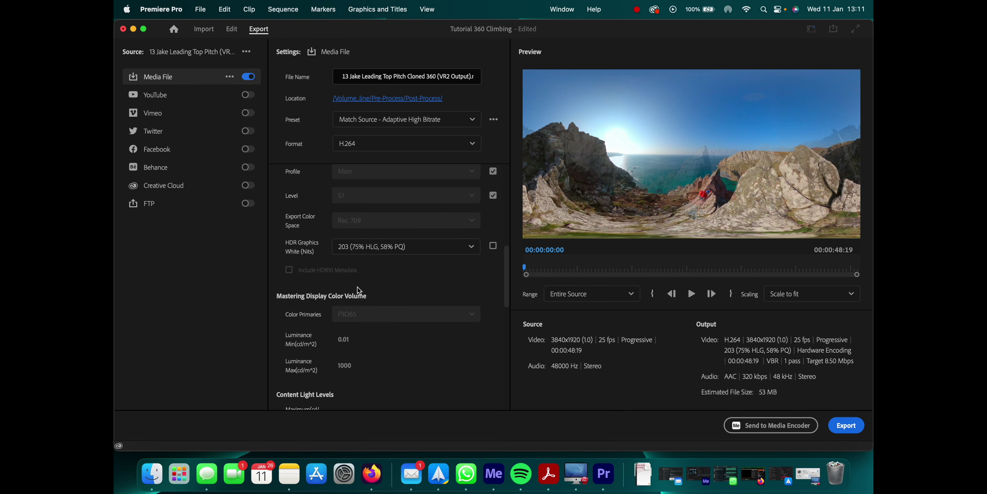
pyautogui.scroll(-7, 358, 288)
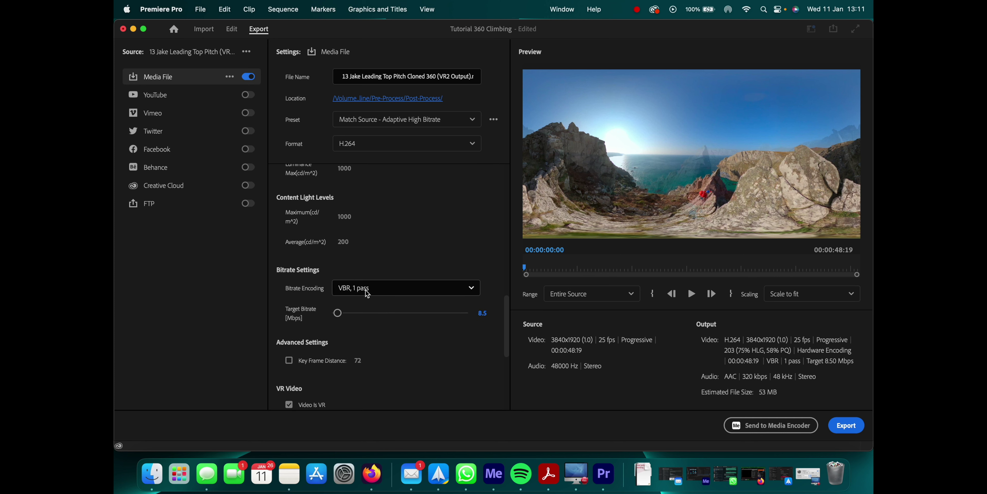
pyautogui.scroll(-6, 370, 294)
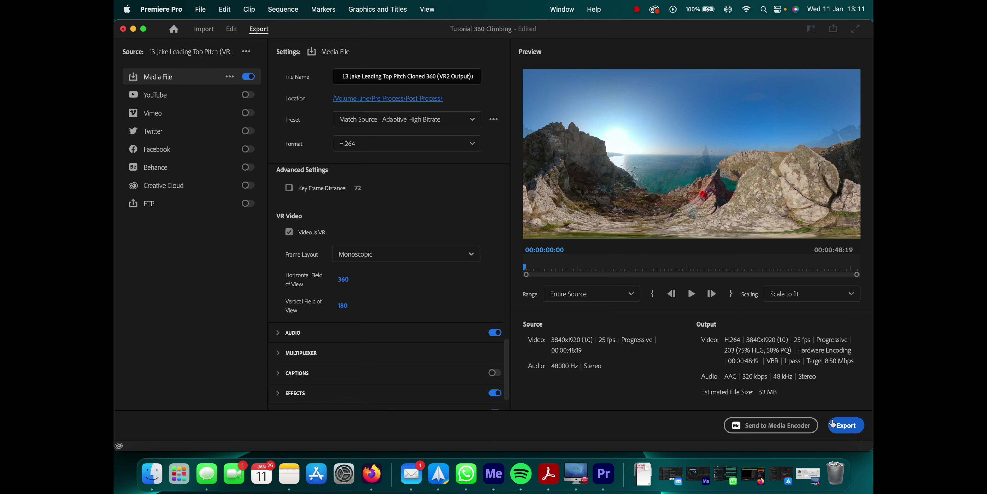
pyautogui.click(846, 425)
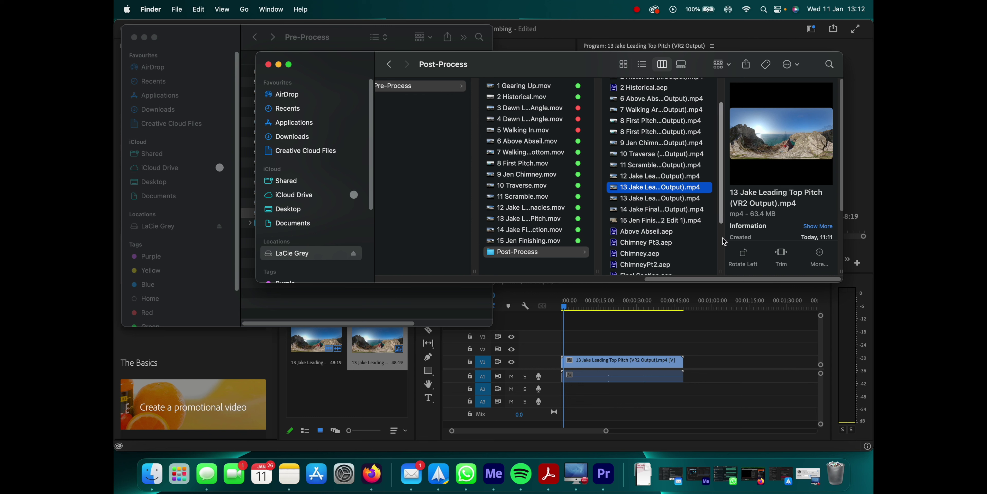
# - Play and scrub through 13 Jake Leading Top Pitch (VR2 Output).mp4 in GoPro Player, then close the video
pyautogui.rightClick(647, 191)
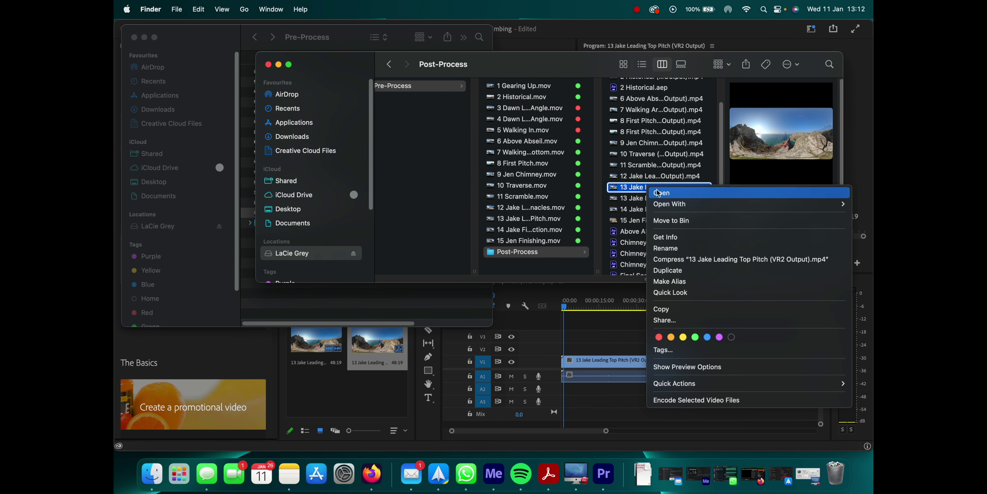
pyautogui.moveTo(680, 204)
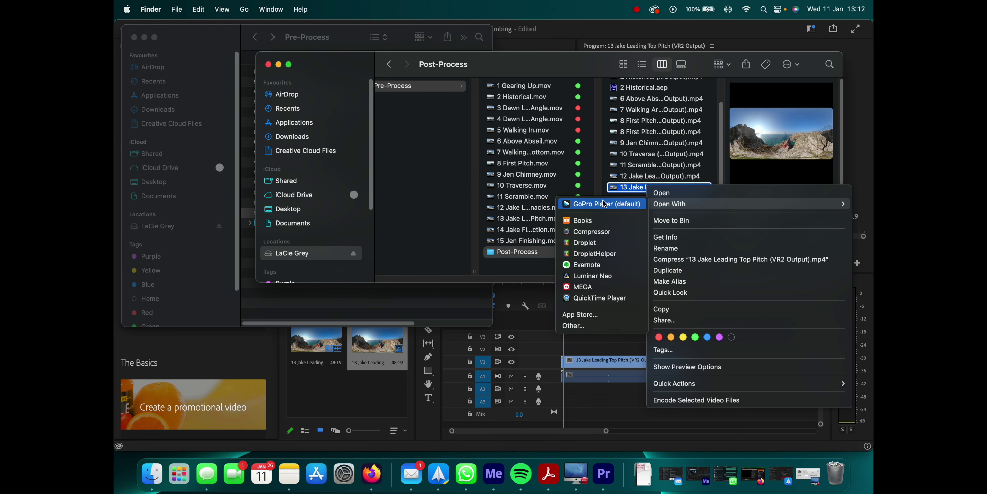
pyautogui.click(597, 206)
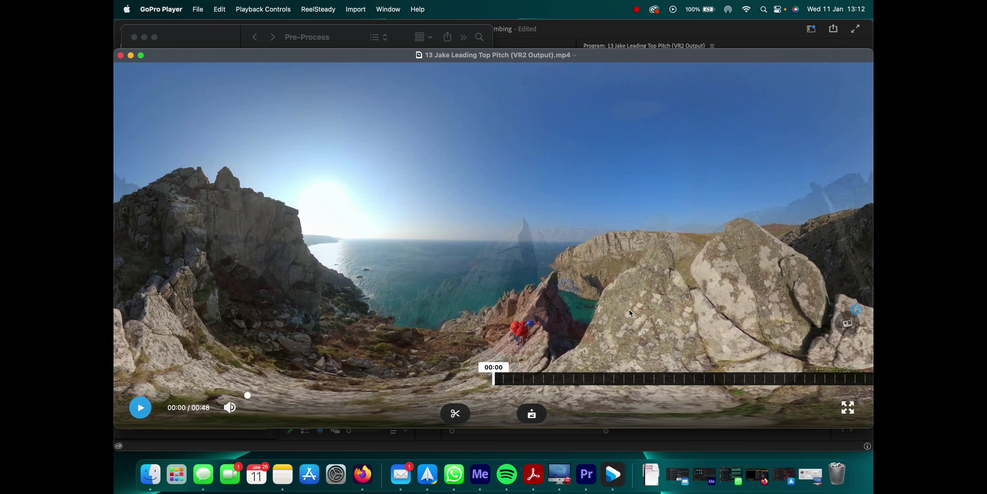
pyautogui.click(141, 410)
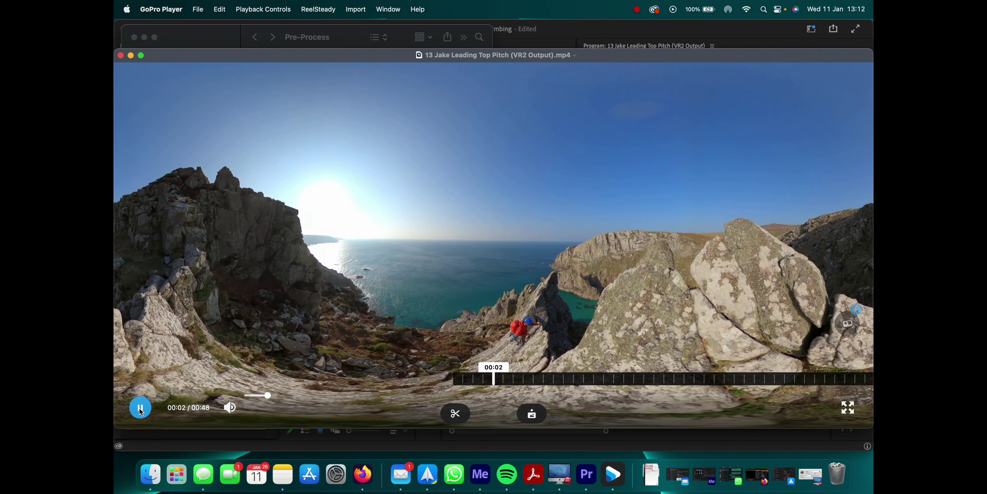
pyautogui.click(141, 411)
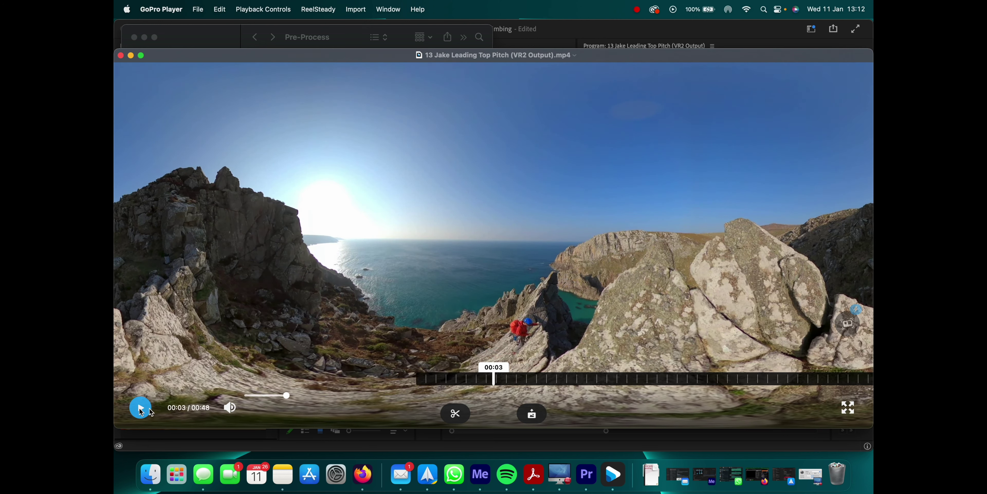
pyautogui.moveTo(515, 383); pyautogui.dragTo(339, 377)
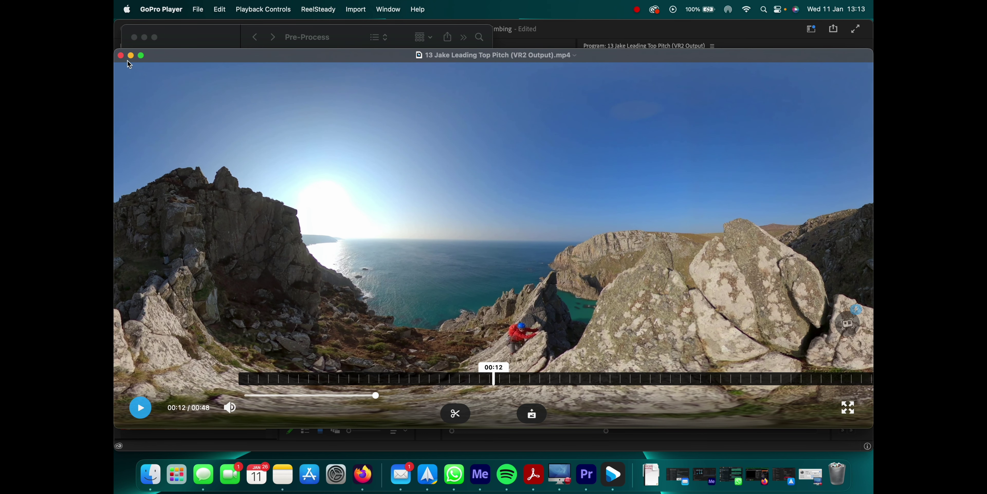
pyautogui.click(121, 55)
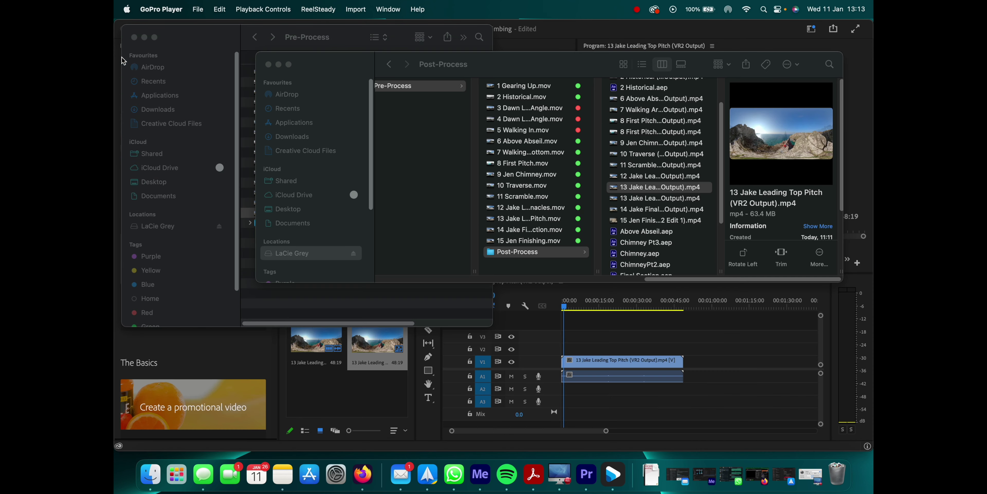
# - Open the exported 13 Jake Leading Top Pitch Cloned 360 (VR2 Output).mp4 from the Post-Process folder in GoPro Player
pyautogui.click(651, 177)
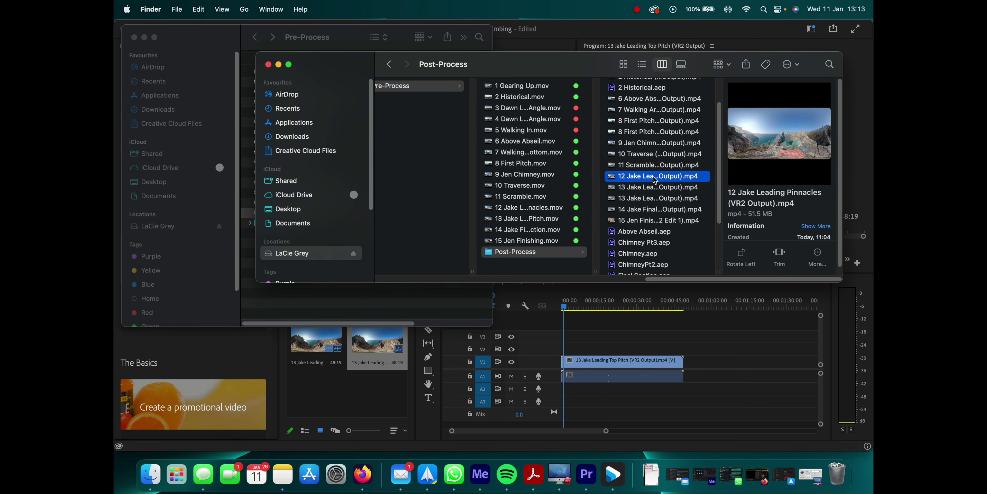
pyautogui.click(652, 199)
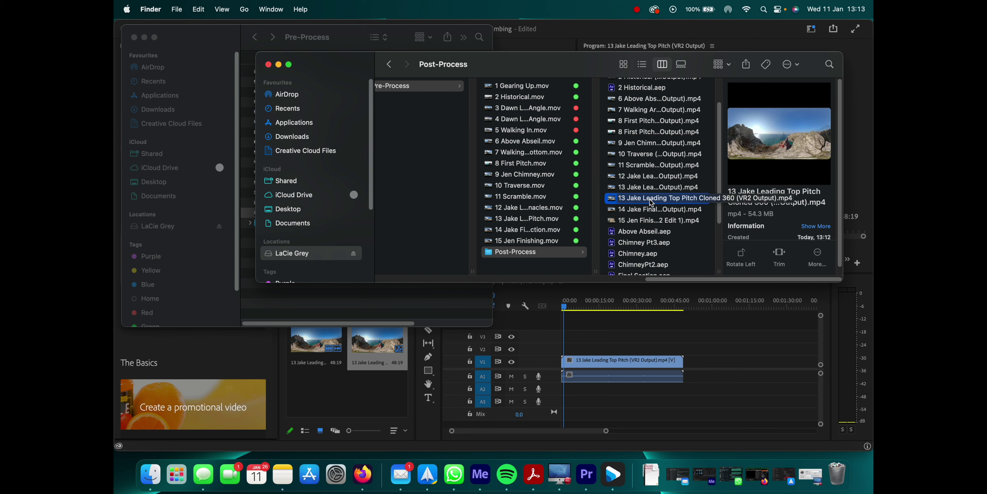
pyautogui.rightClick(651, 203)
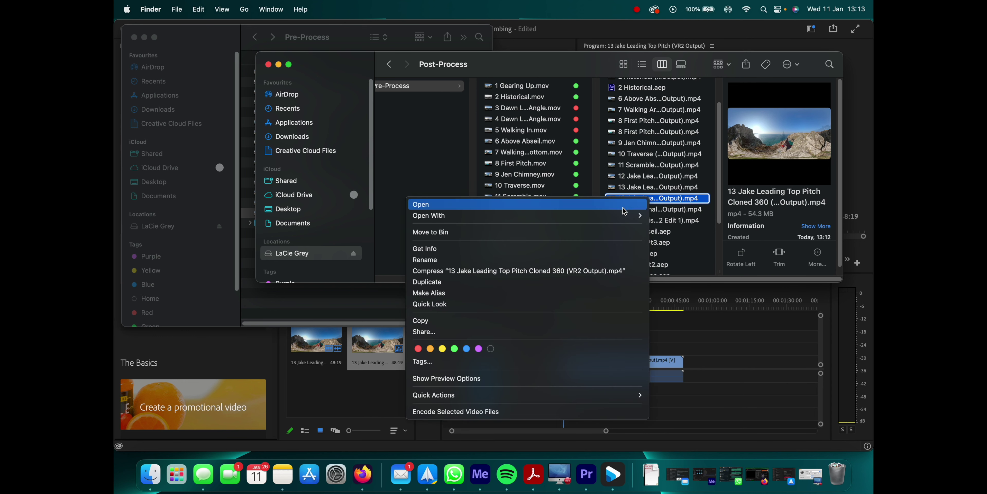
pyautogui.moveTo(636, 216)
pyautogui.click(678, 217)
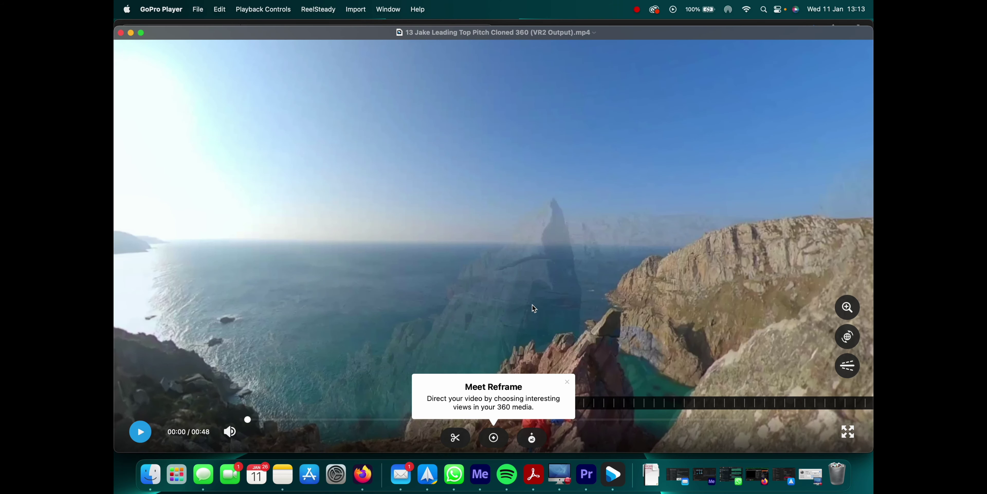
# - Look around the exported 360 view towards the climber while playing the opening seconds, then pause playback
pyautogui.moveTo(535, 308); pyautogui.dragTo(482, 188)
pyautogui.moveTo(538, 218); pyautogui.dragTo(428, 199)
pyautogui.click(141, 433)
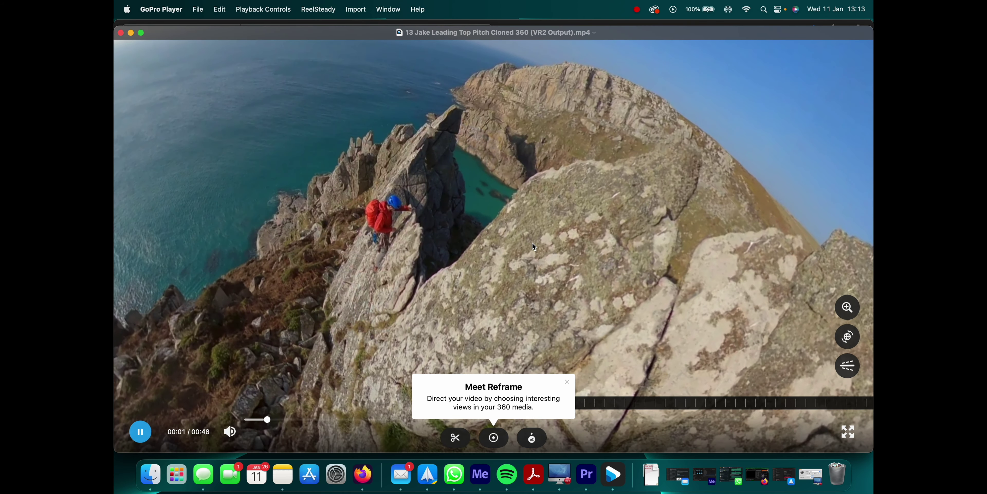
pyautogui.moveTo(535, 246); pyautogui.dragTo(498, 230)
pyautogui.click(142, 433)
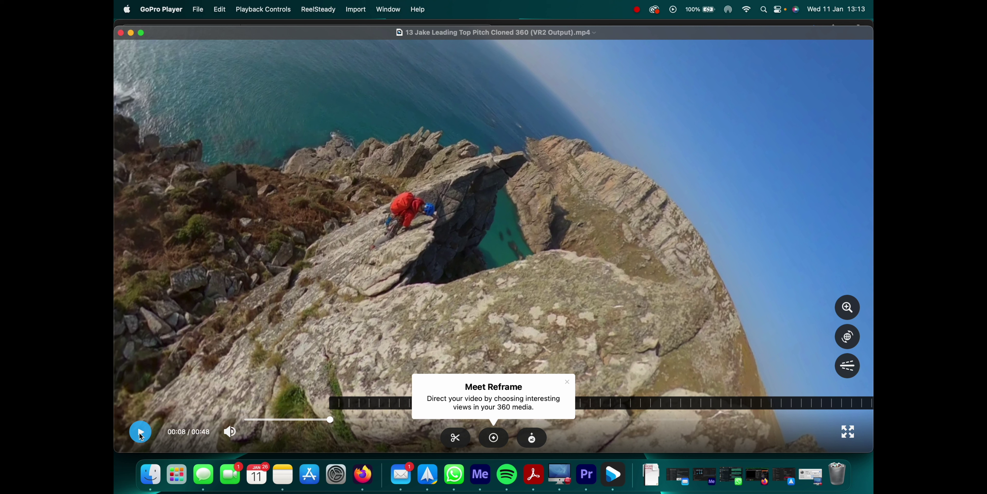